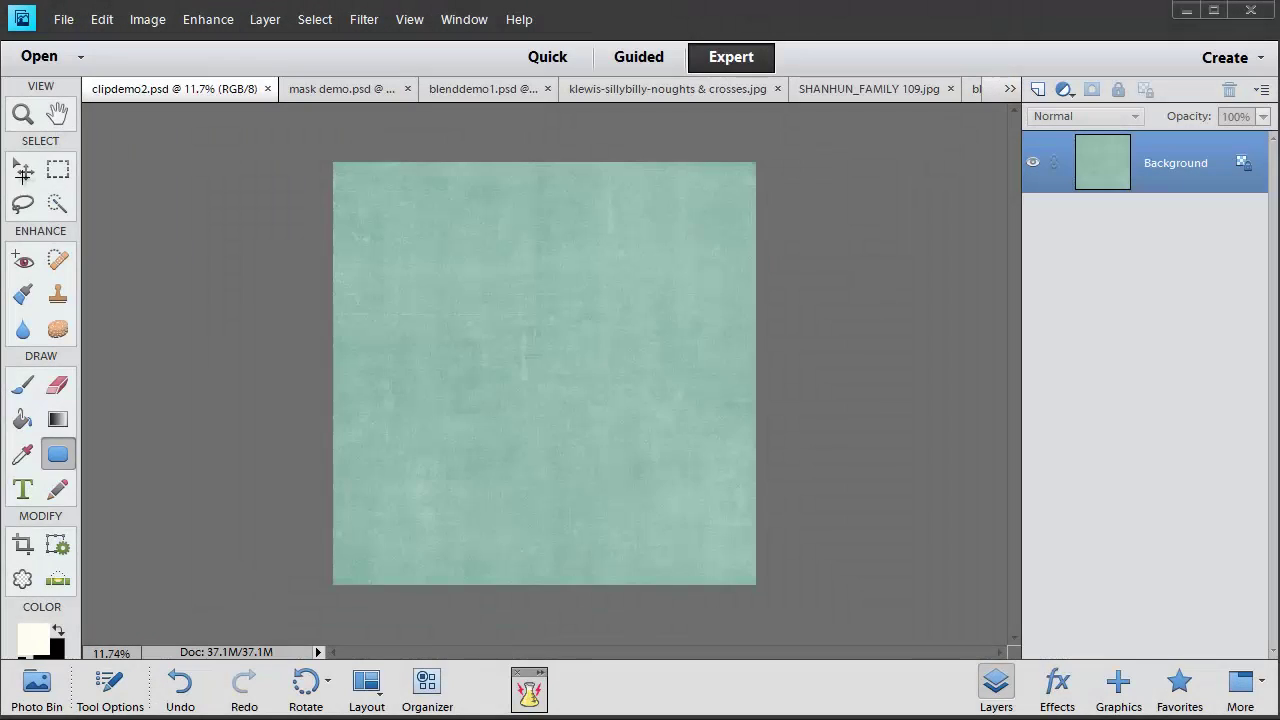
Switch to the Move tool and hide the Tool Options panel to see the whole page
left_click(23, 170)
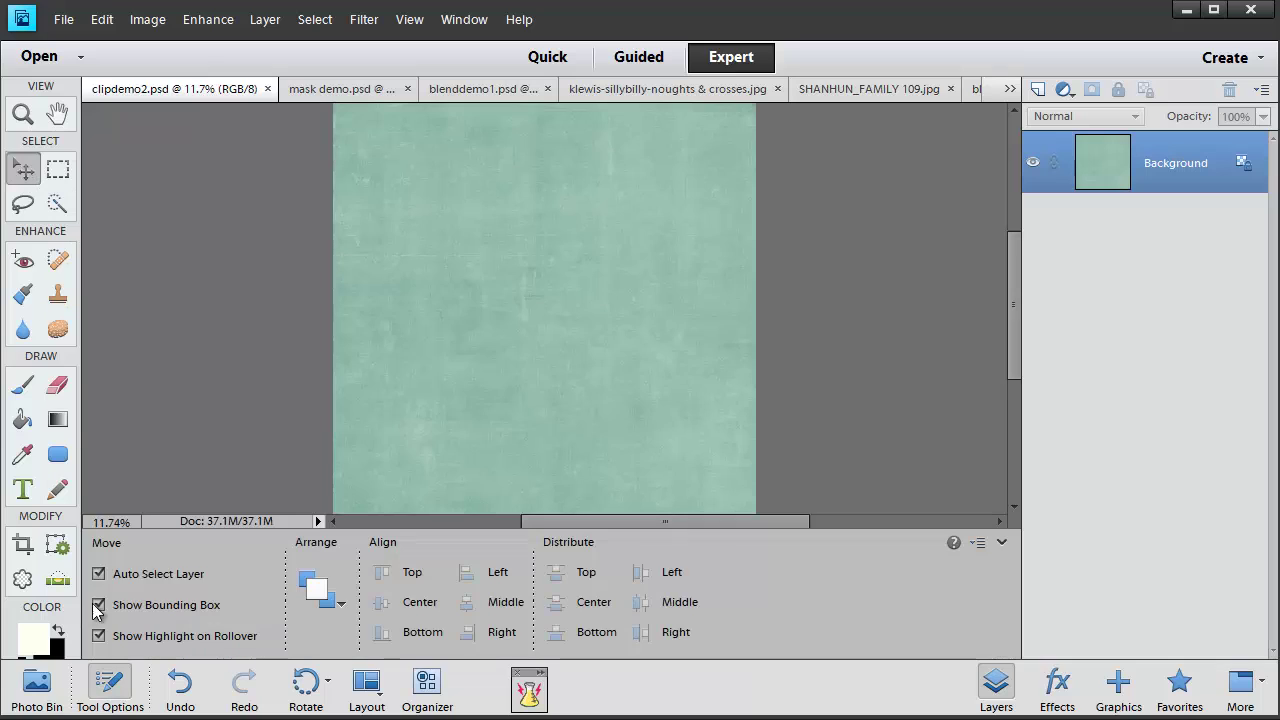
left_click(108, 686)
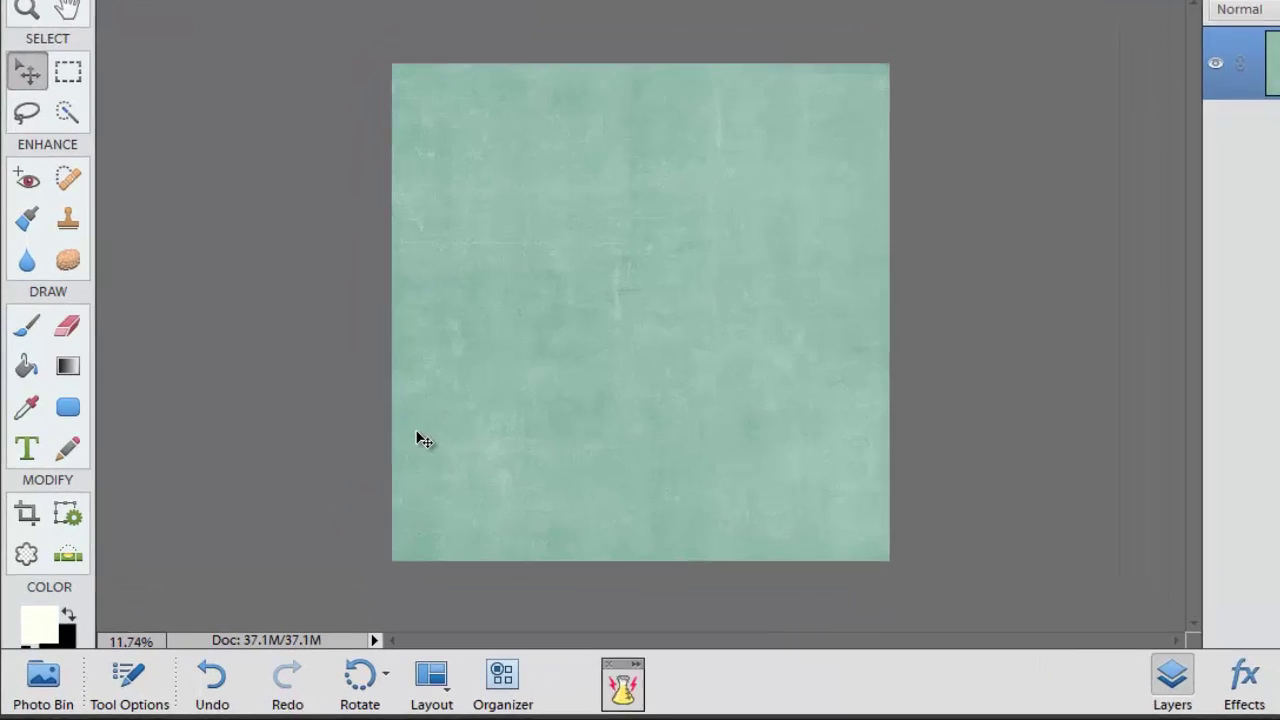
Add the baby photo from the Photo Bin as a new layer and move it up the page
left_click(36, 688)
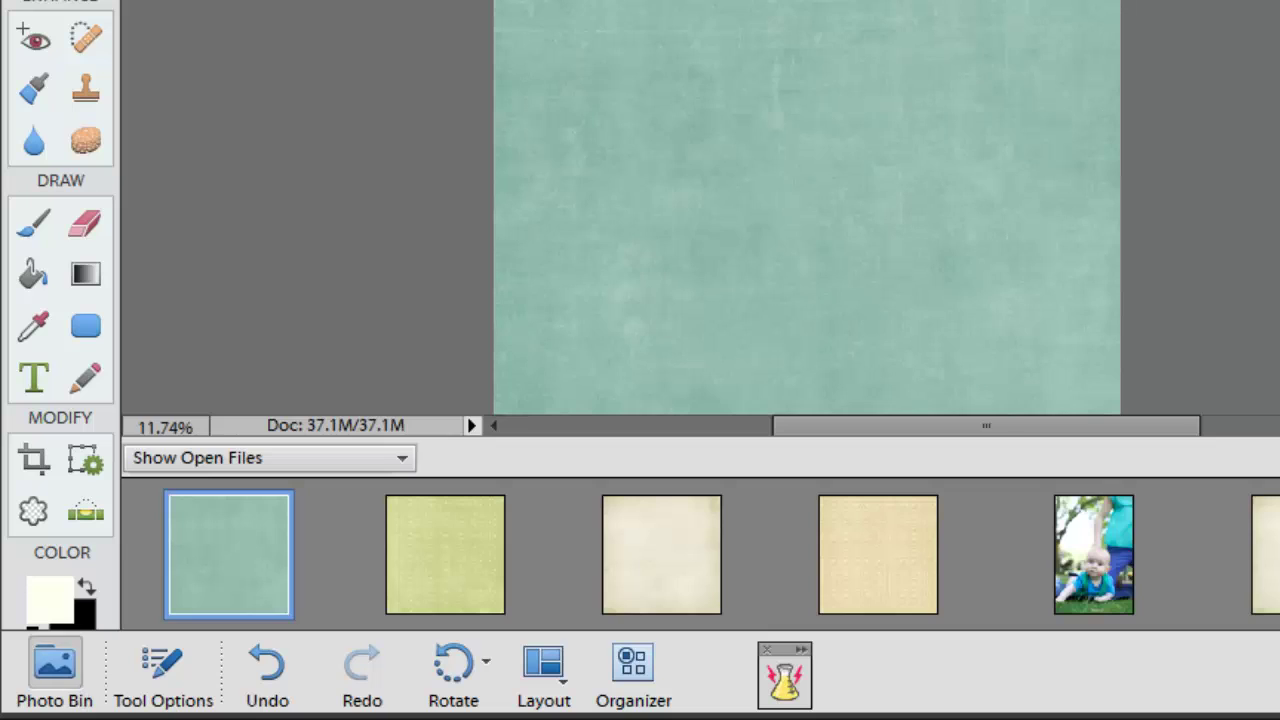
left_click_drag(1089, 575, 926, 316)
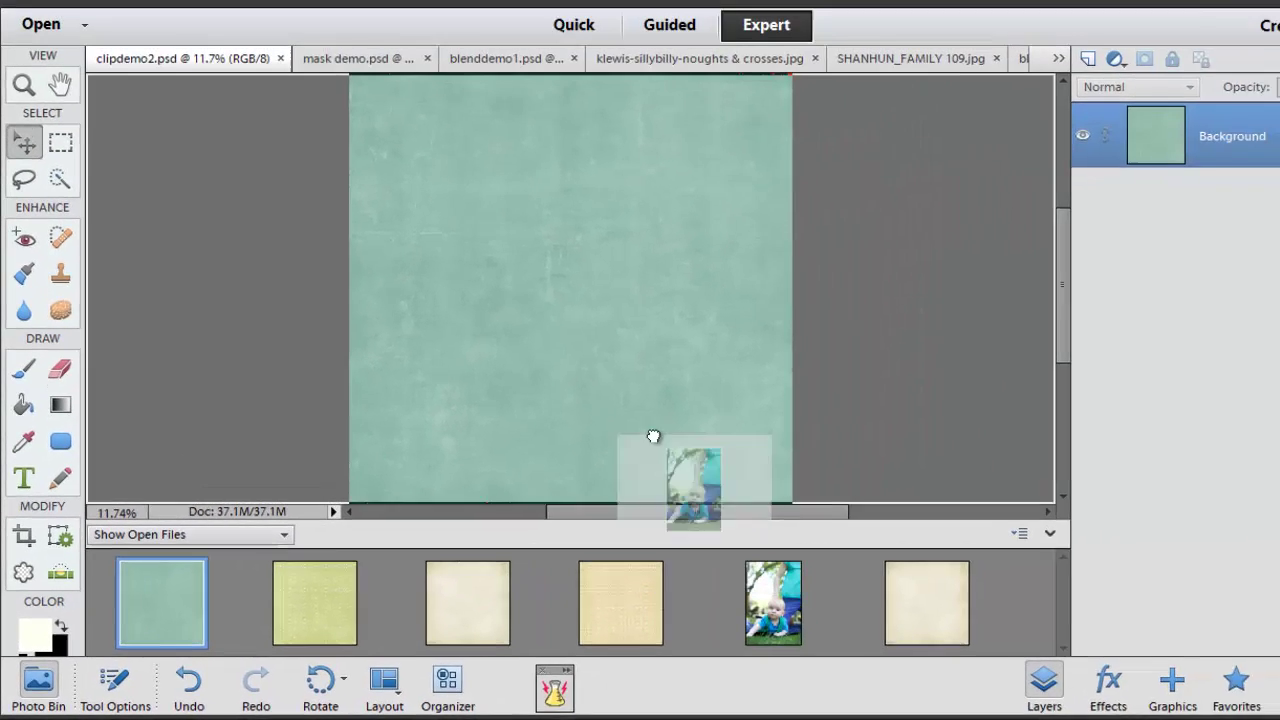
left_click_drag(653, 437, 608, 319)
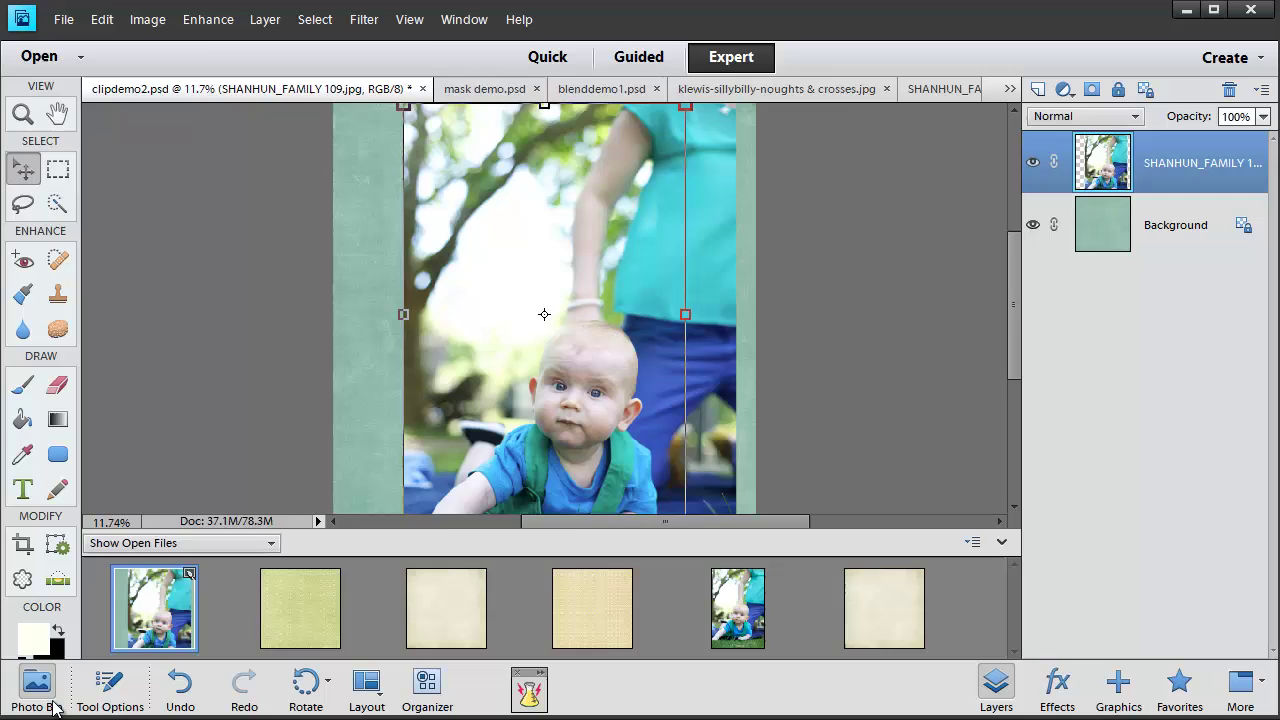
left_click(55, 708)
left_click_drag(505, 547, 512, 493)
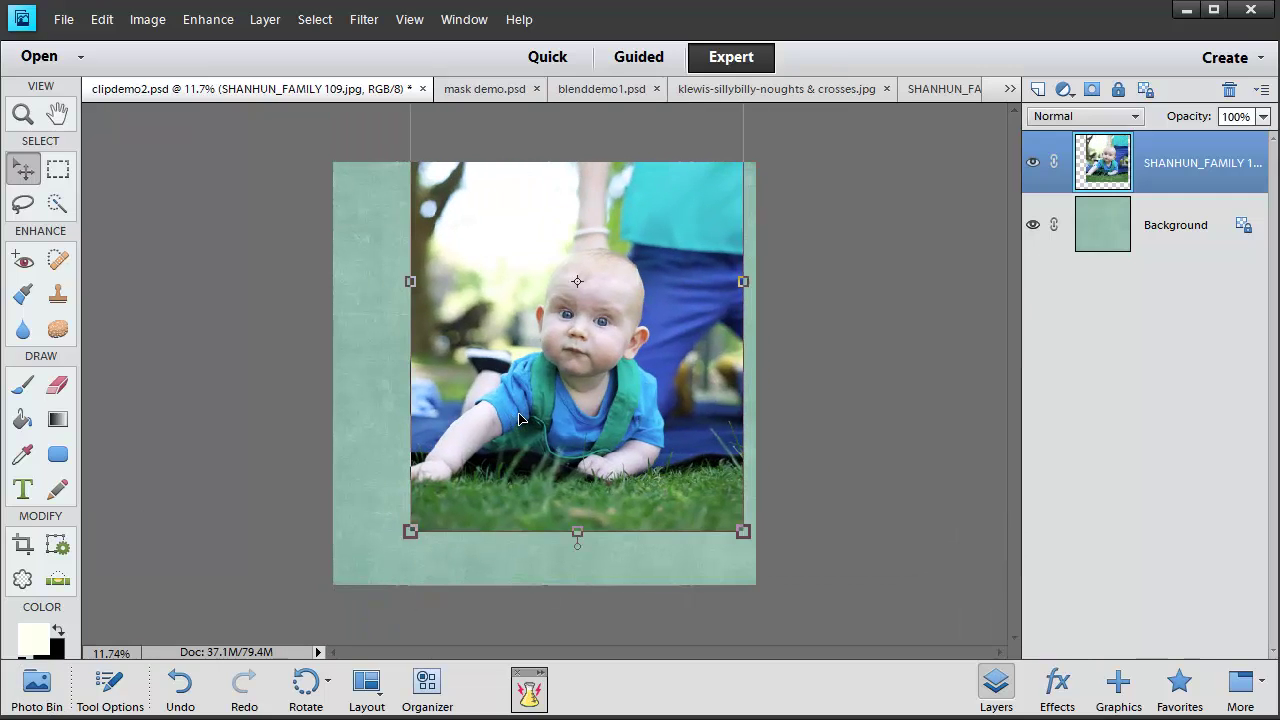
left_click(322, 478)
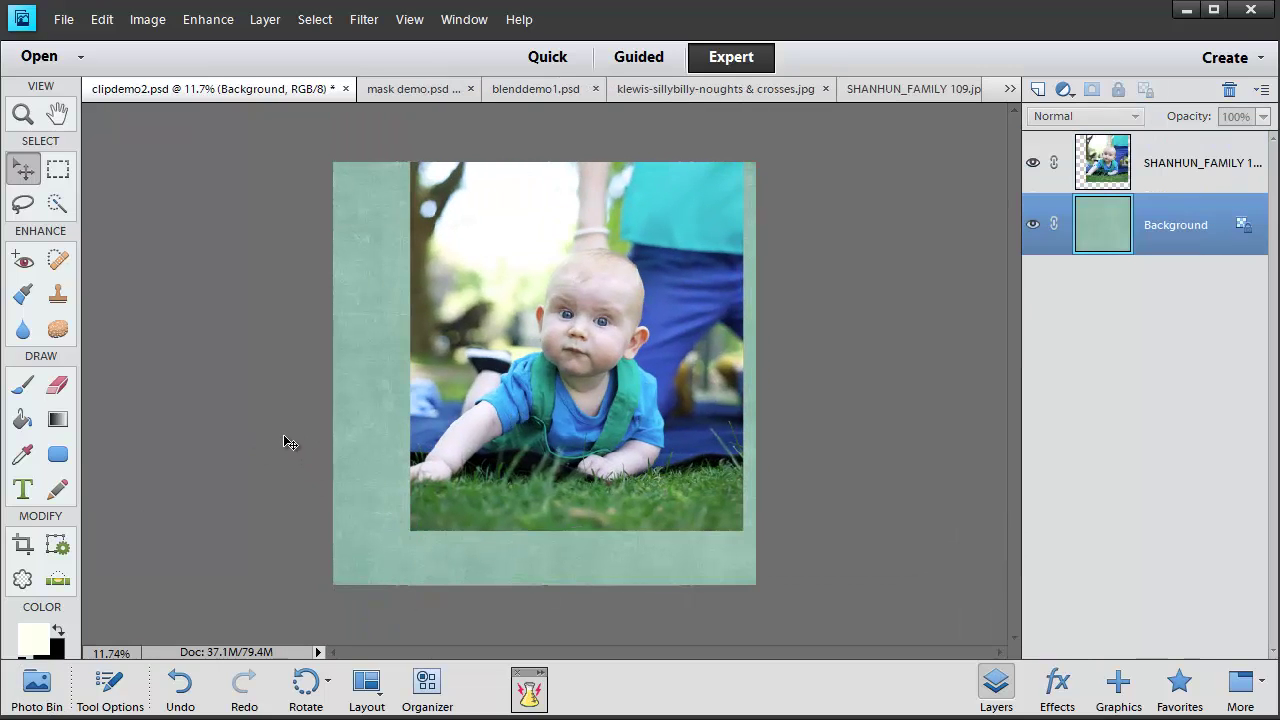
Draw a 0.5 in radius rounded rectangle, Shape 1, over the photo's centre
left_click(57, 455)
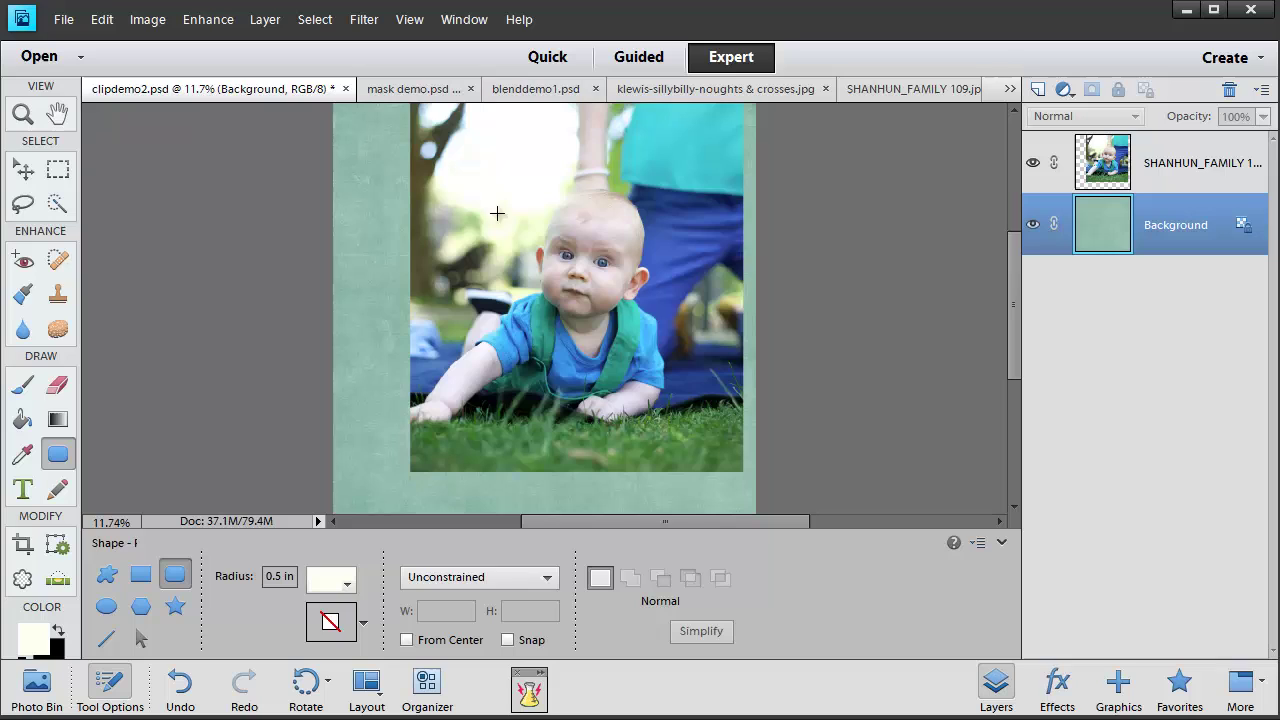
left_click_drag(408, 181, 687, 453)
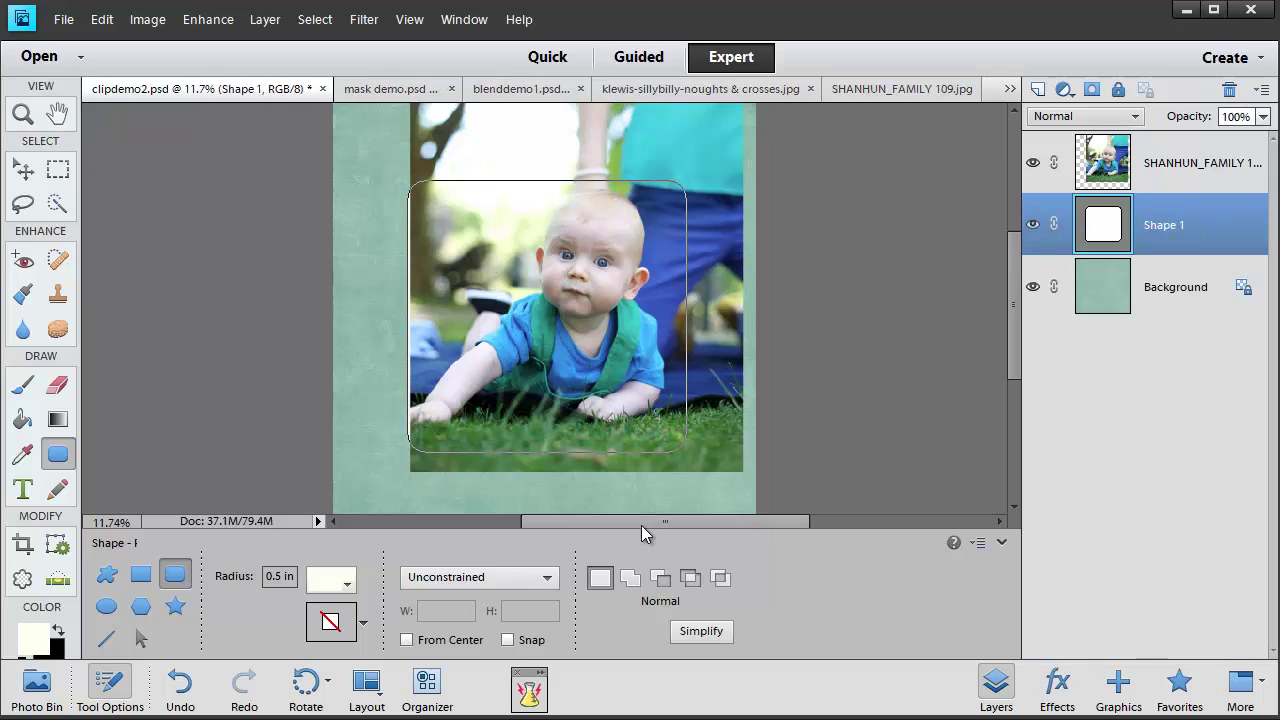
Align the baby photo over Shape 1 and apply Layer > Create Clipping Mask
left_click(24, 169)
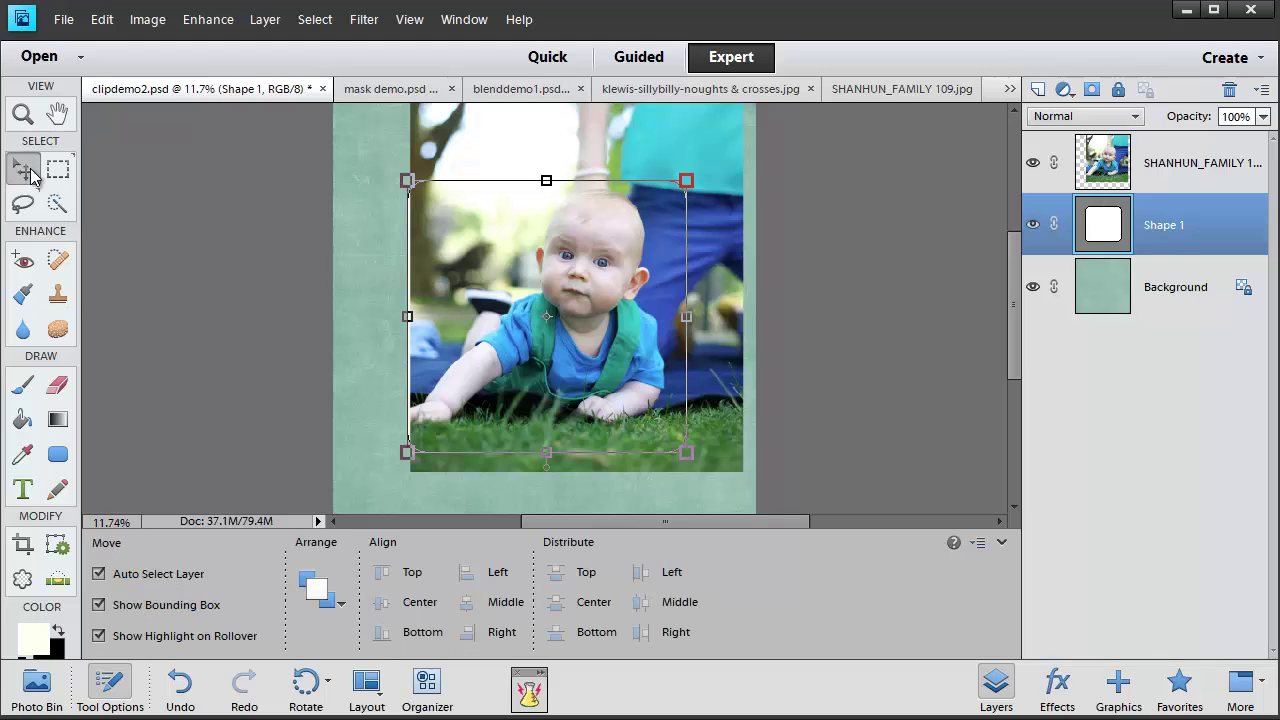
left_click_drag(447, 344, 513, 353)
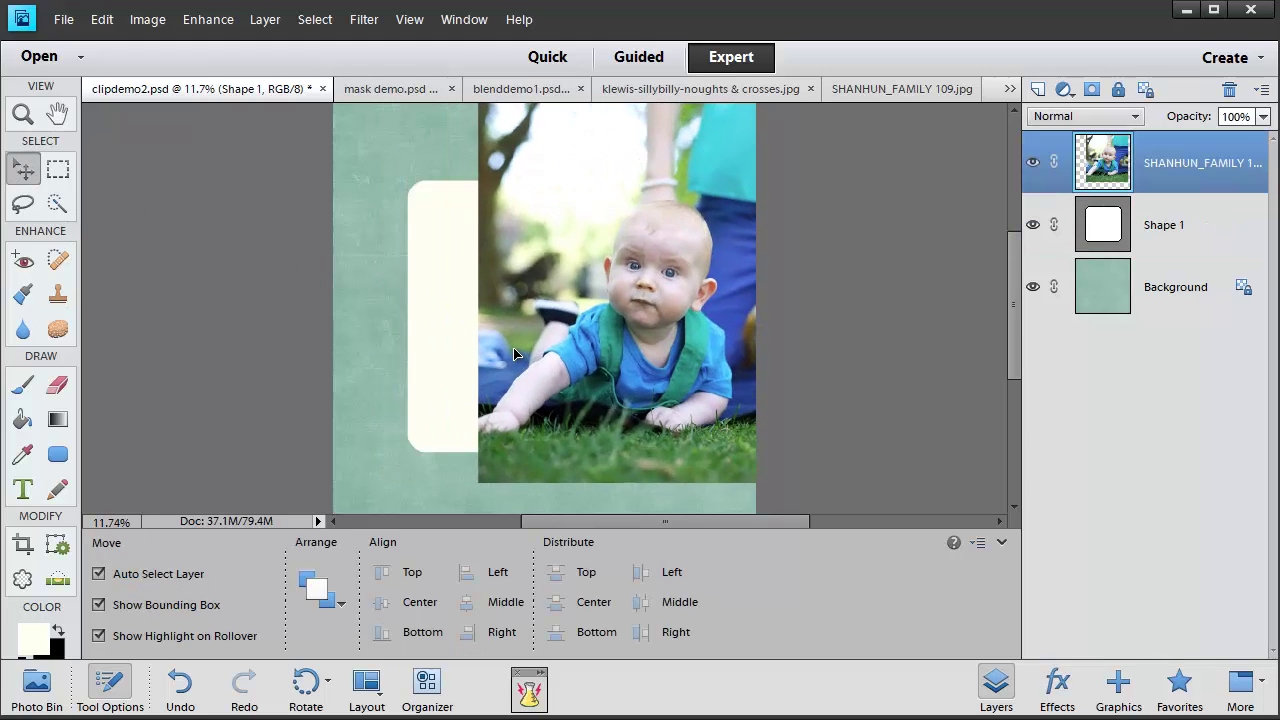
left_click(423, 323)
left_click(683, 384)
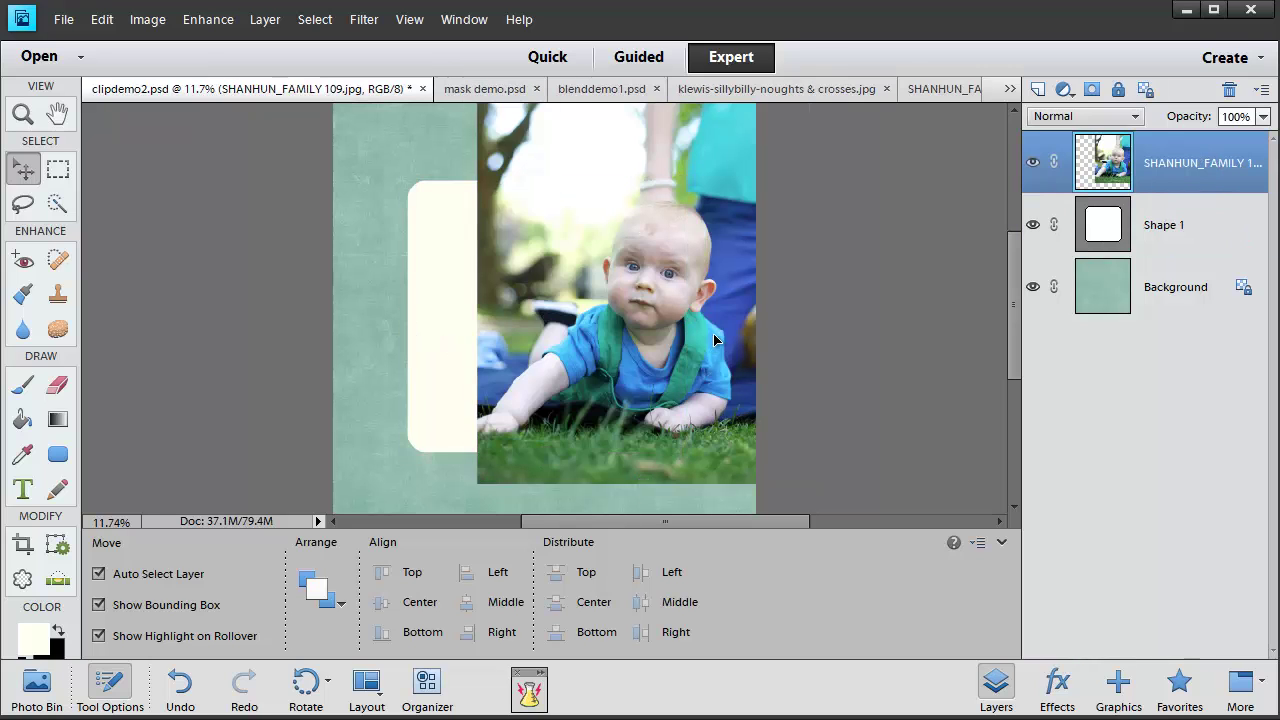
left_click_drag(683, 384, 646, 354)
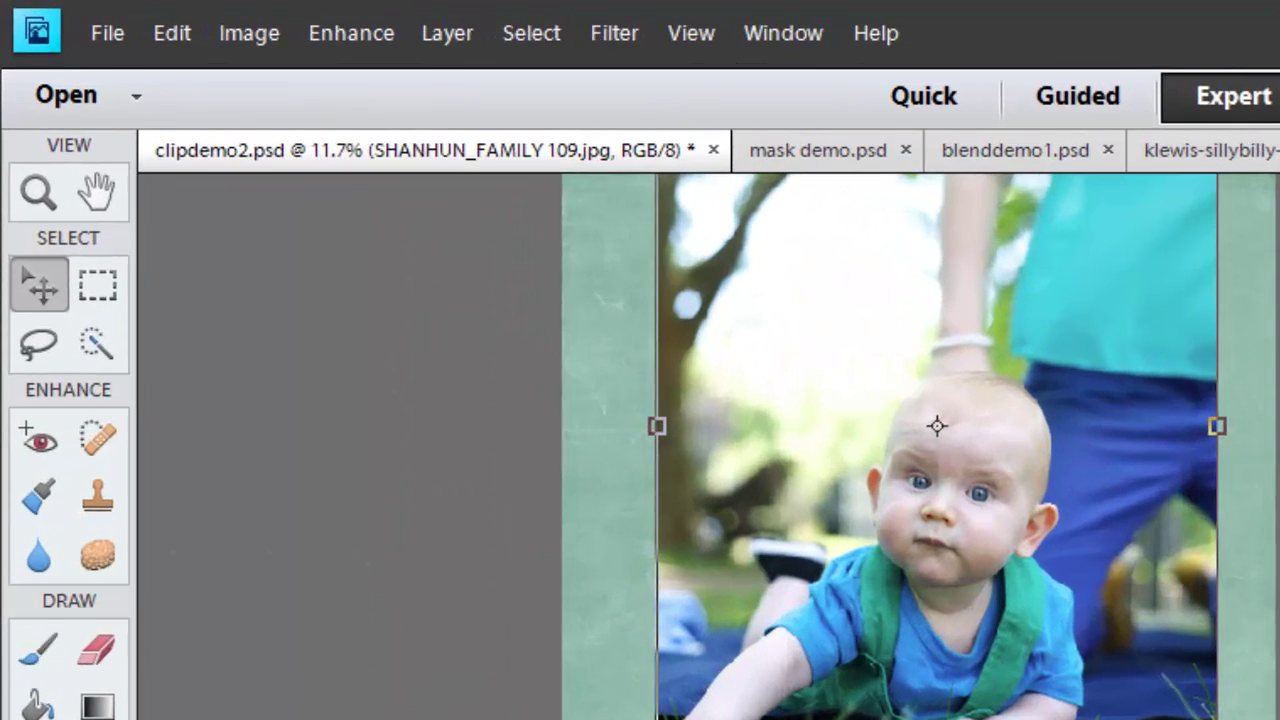
left_click(449, 36)
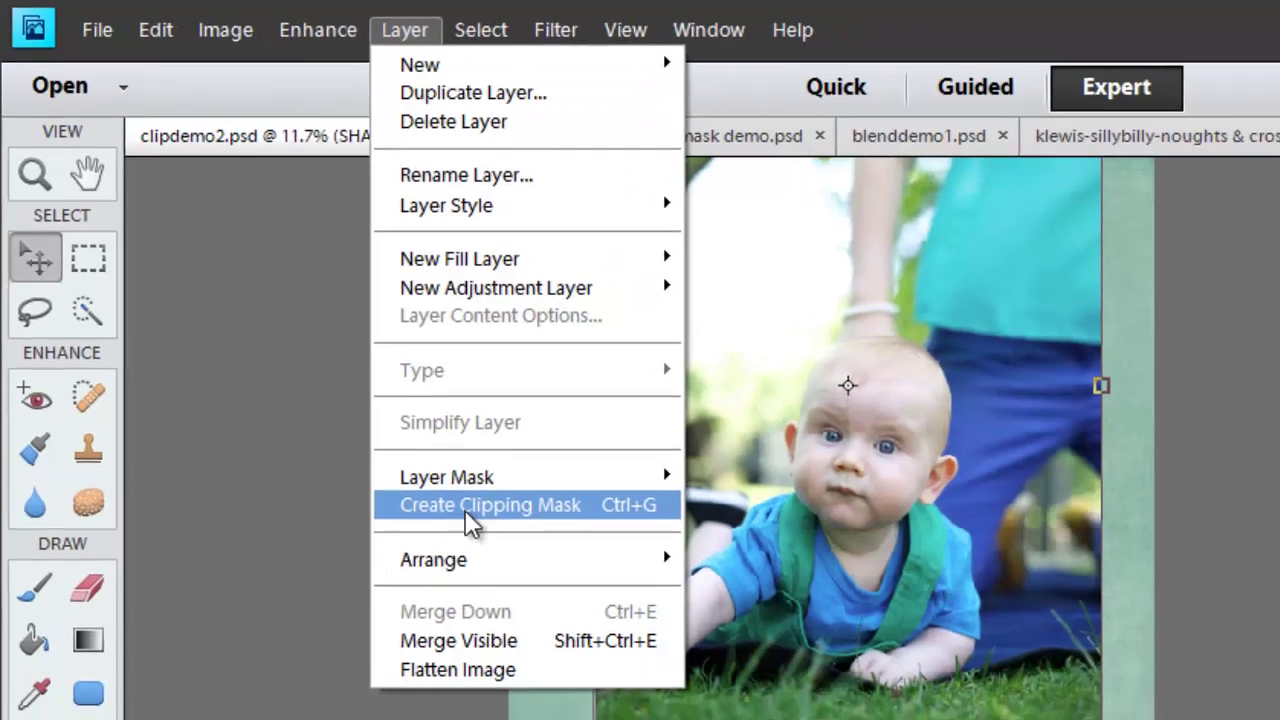
left_click(525, 560)
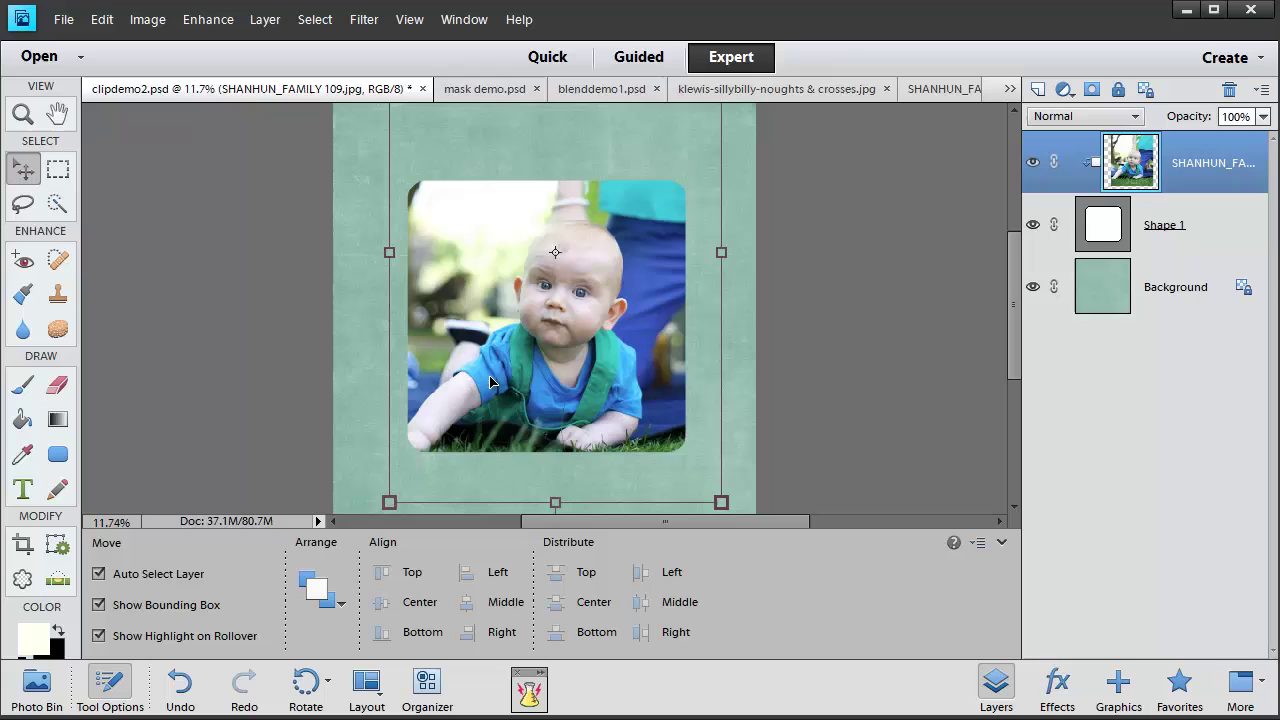
Select the baby photo layer and nudge the photo right, then slightly lower, within its frame
left_click(738, 372)
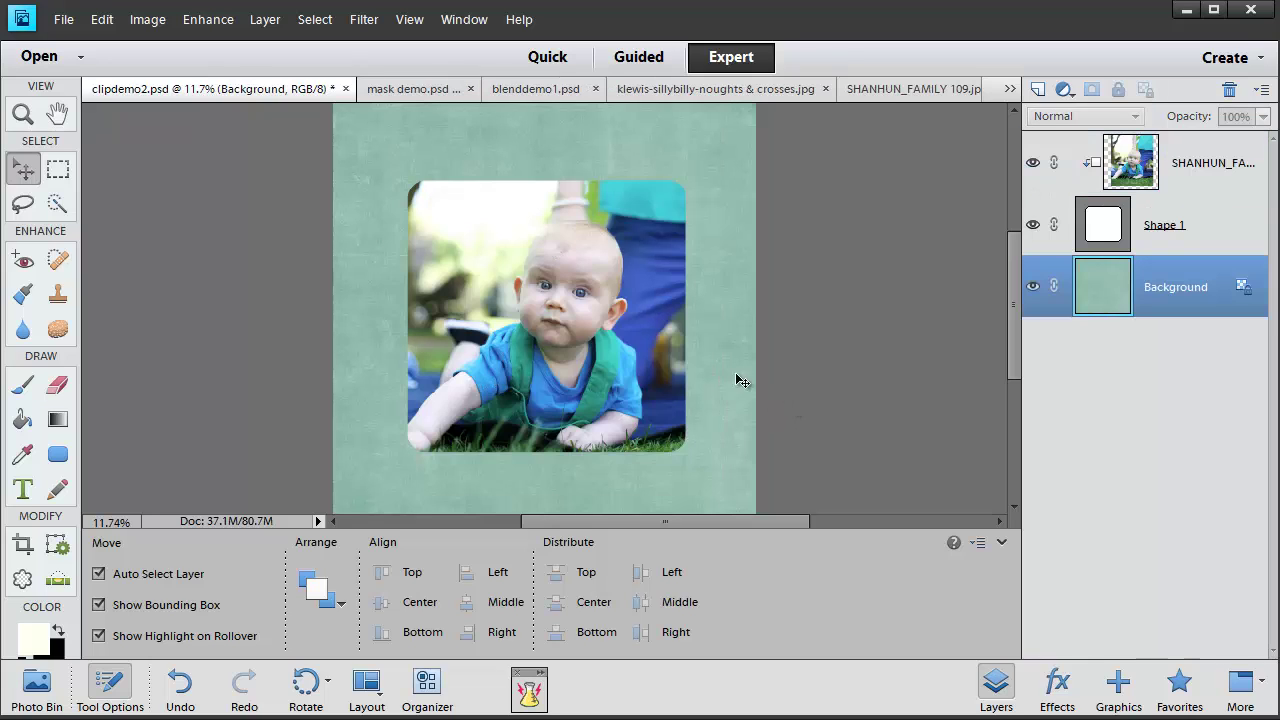
left_click(1110, 224)
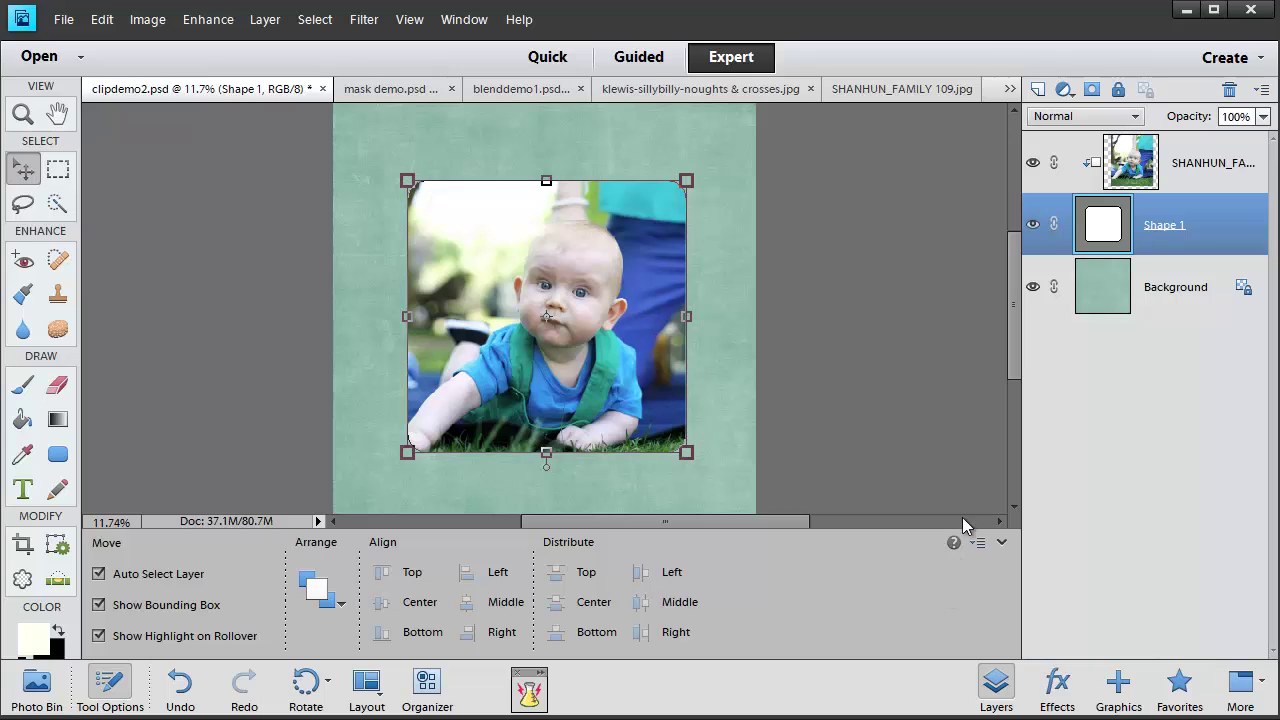
left_click(955, 413)
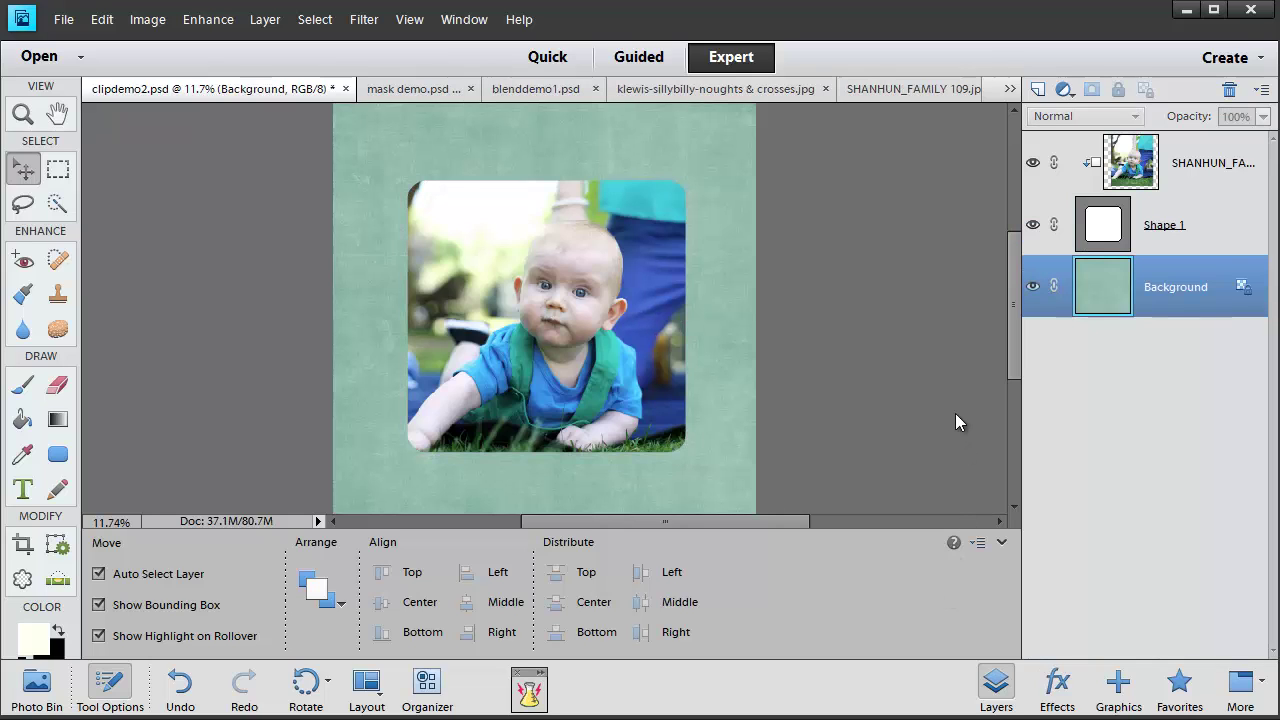
left_click(1145, 163)
left_click_drag(494, 378, 560, 297)
mouse_move(497, 374)
left_mouse_down()
mouse_move(458, 392)
mouse_move(455, 380)
mouse_move(493, 378)
left_mouse_up()
Scale Shape 1 to W 93.48% and H 97.43% and commit the transform
left_click(1090, 247)
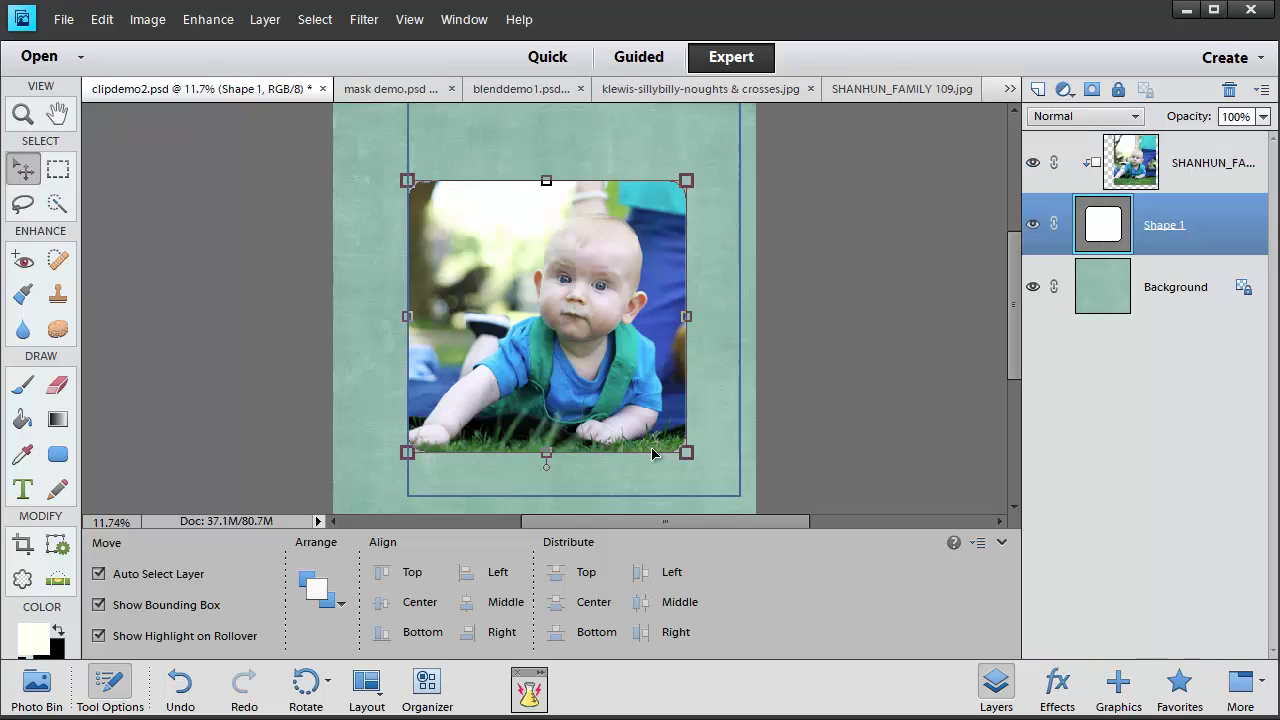
left_click_drag(686, 181, 686, 246)
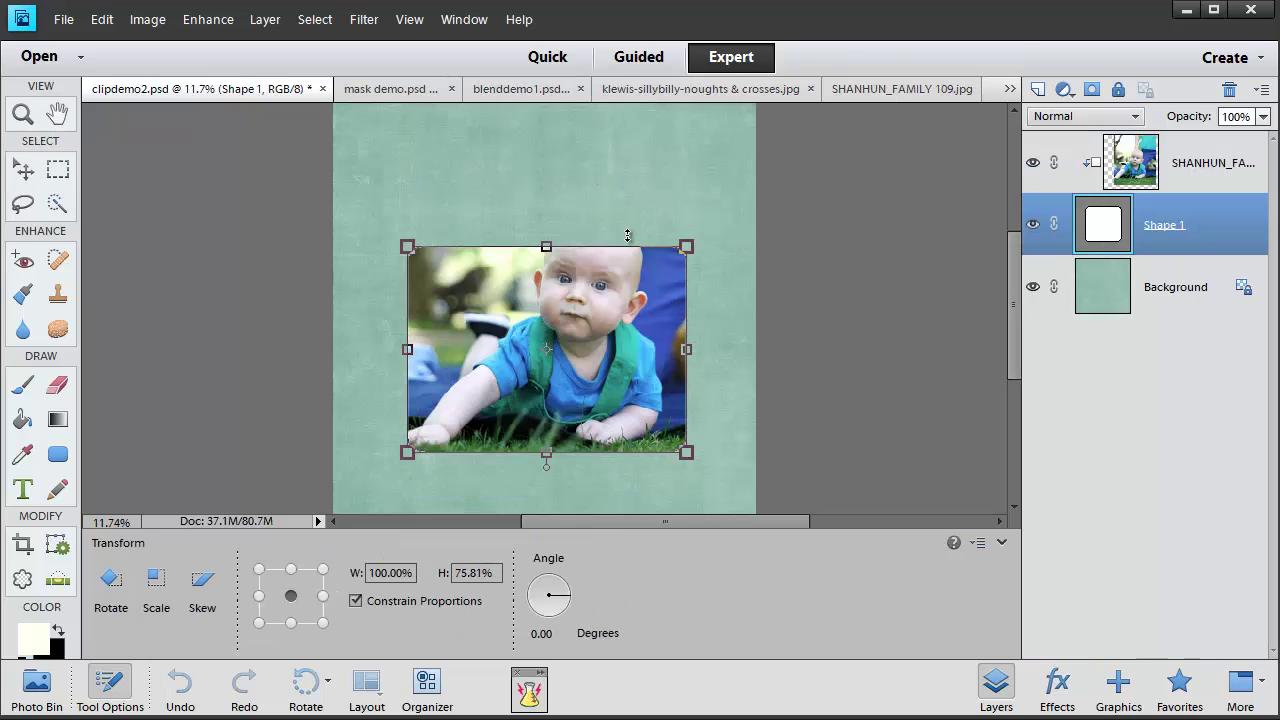
left_click_drag(685, 350, 652, 348)
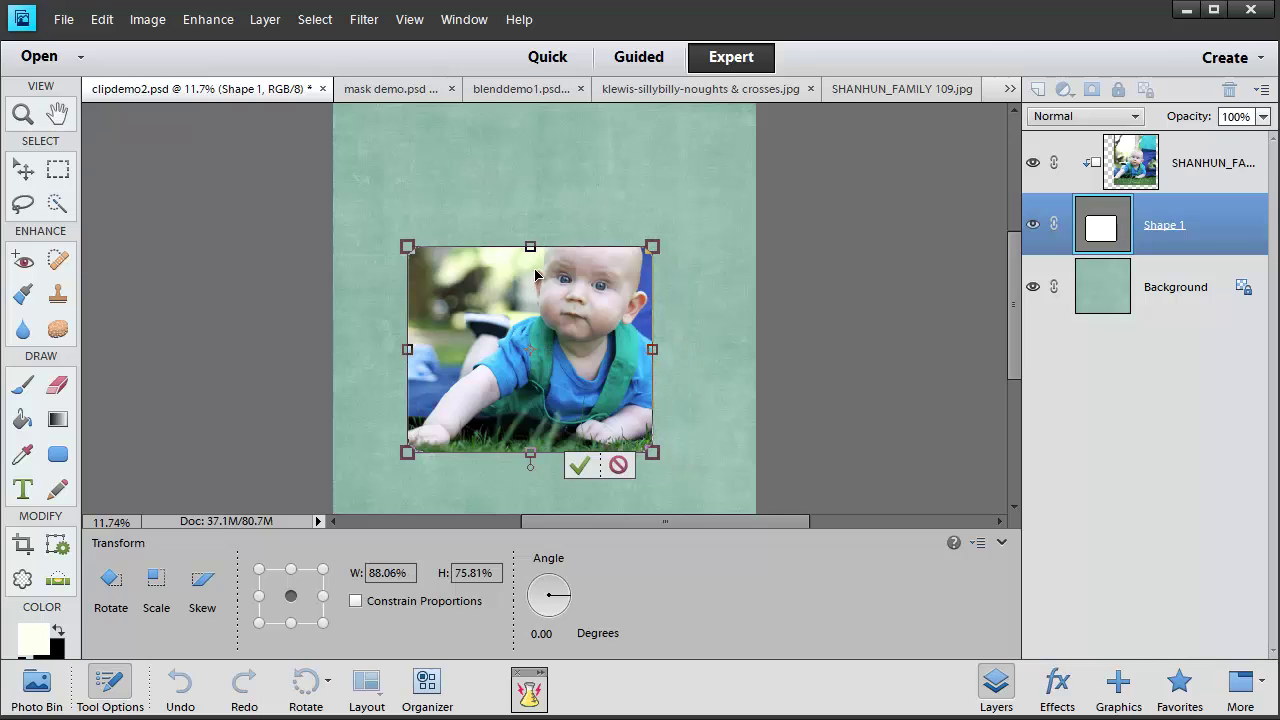
left_click_drag(530, 246, 529, 187)
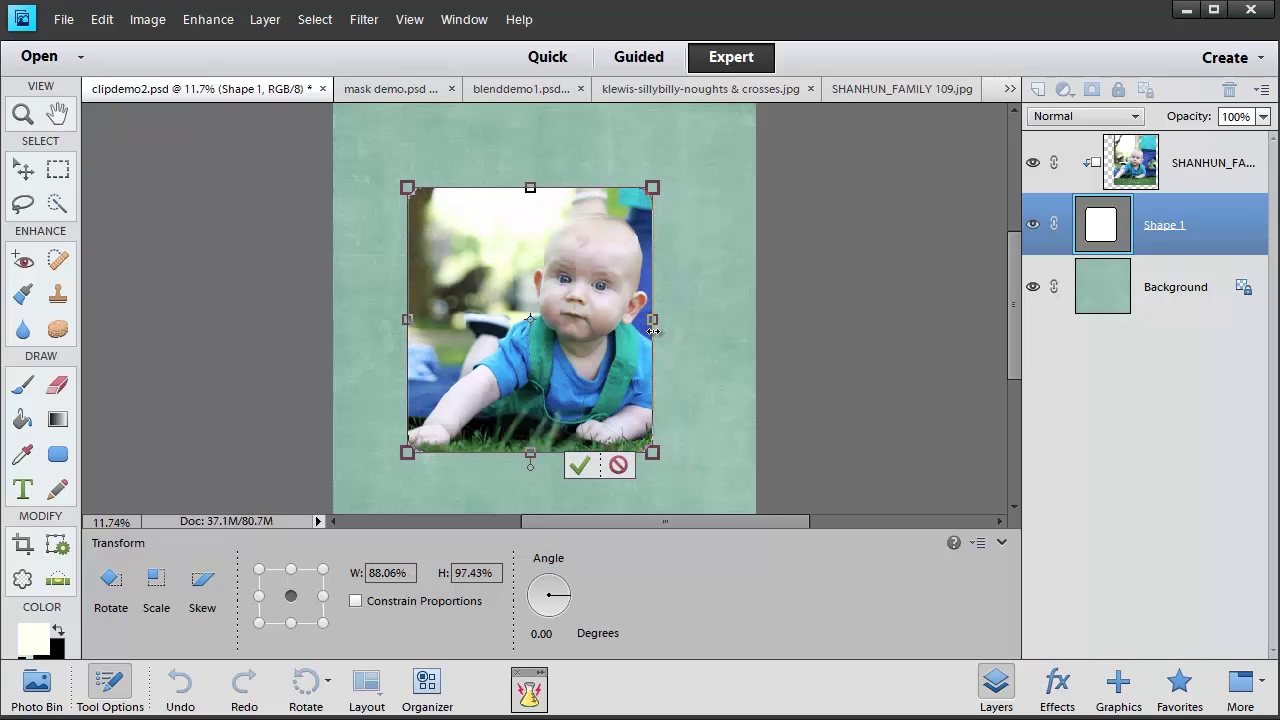
left_click_drag(653, 328, 668, 328)
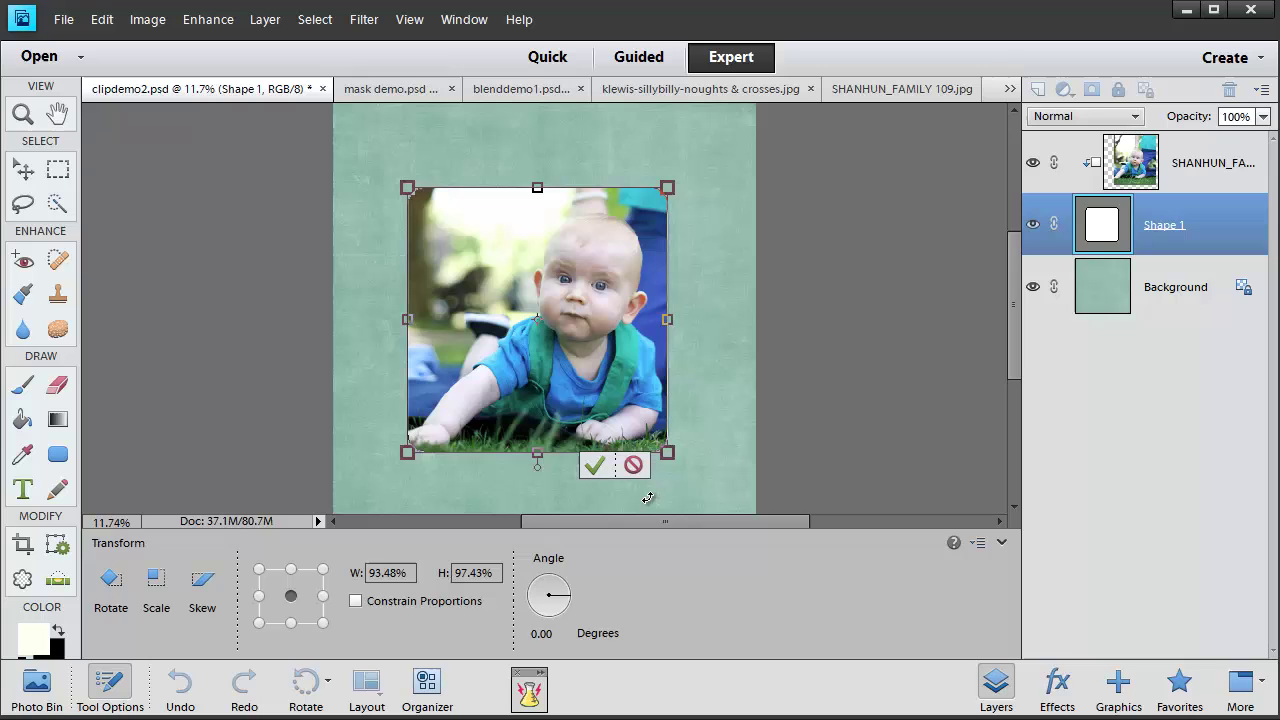
left_click(596, 466)
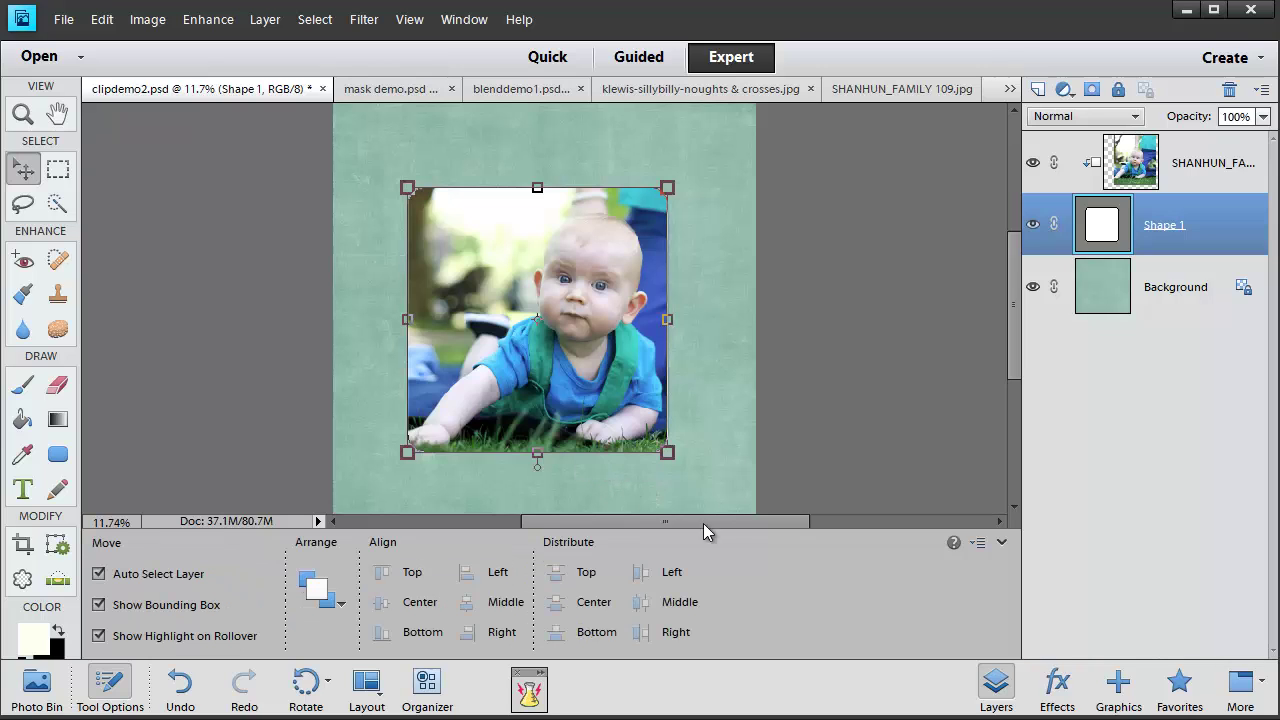
left_click(883, 443)
Apply Layer > Release Clipping Mask to the baby photo layer
left_click(1118, 165)
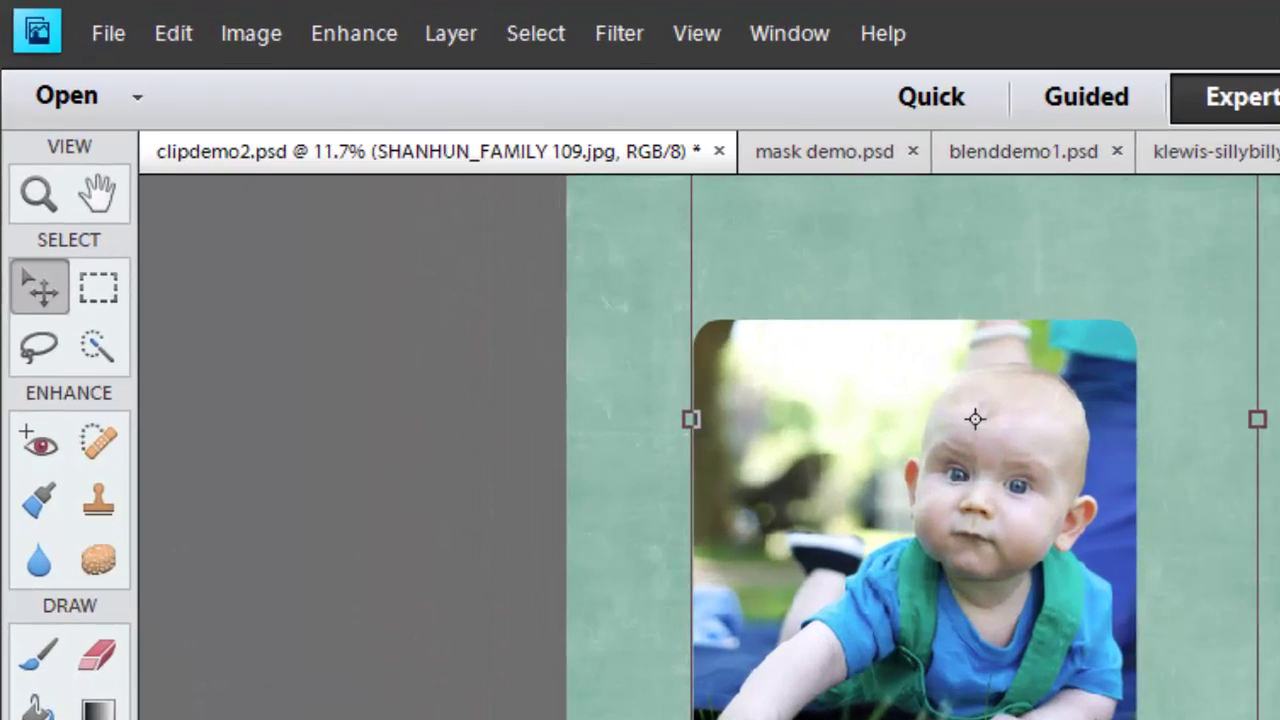
left_click(450, 33)
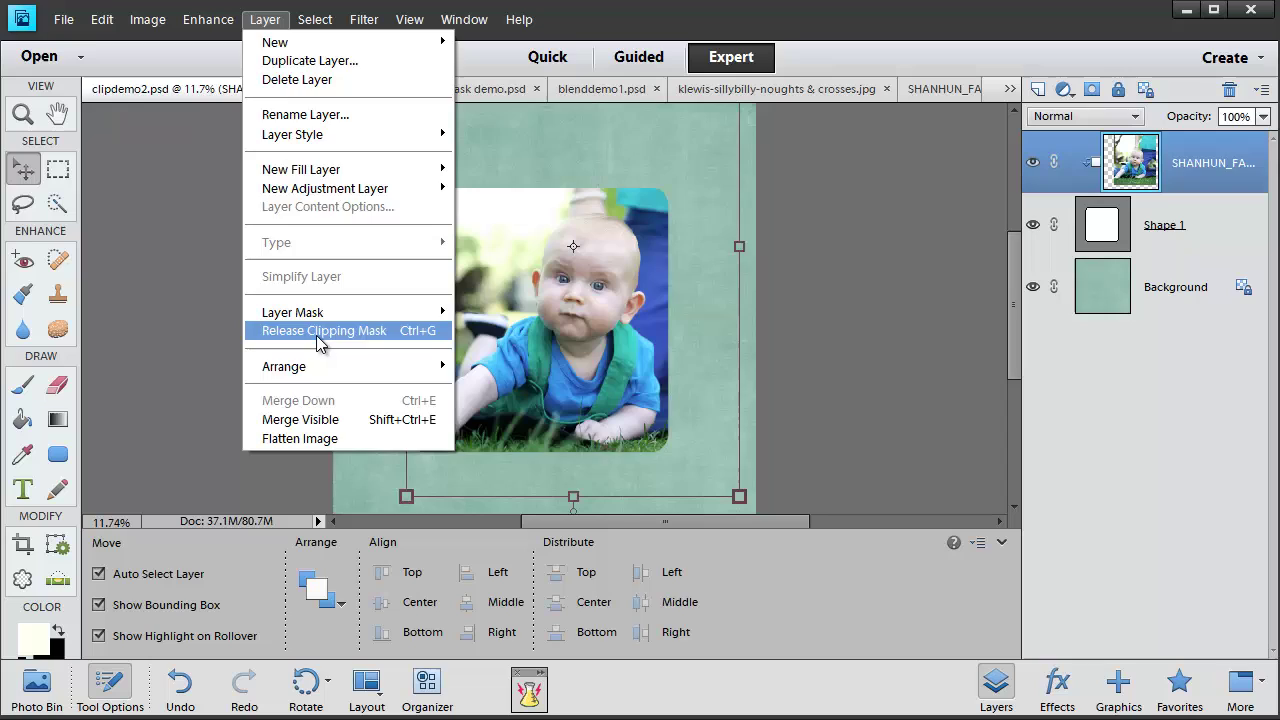
left_click(596, 565)
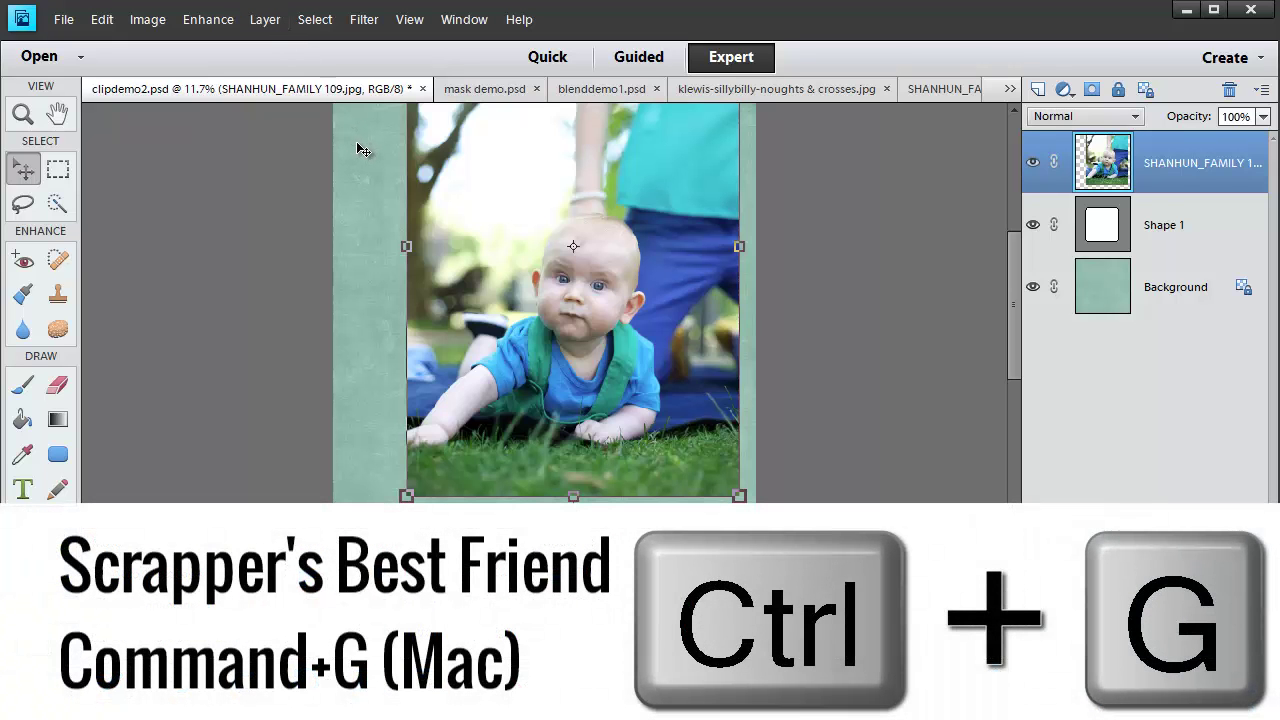
Re-clip the baby photo to Shape 1 with Ctrl+G and select the Background layer
key("ctrl+g")
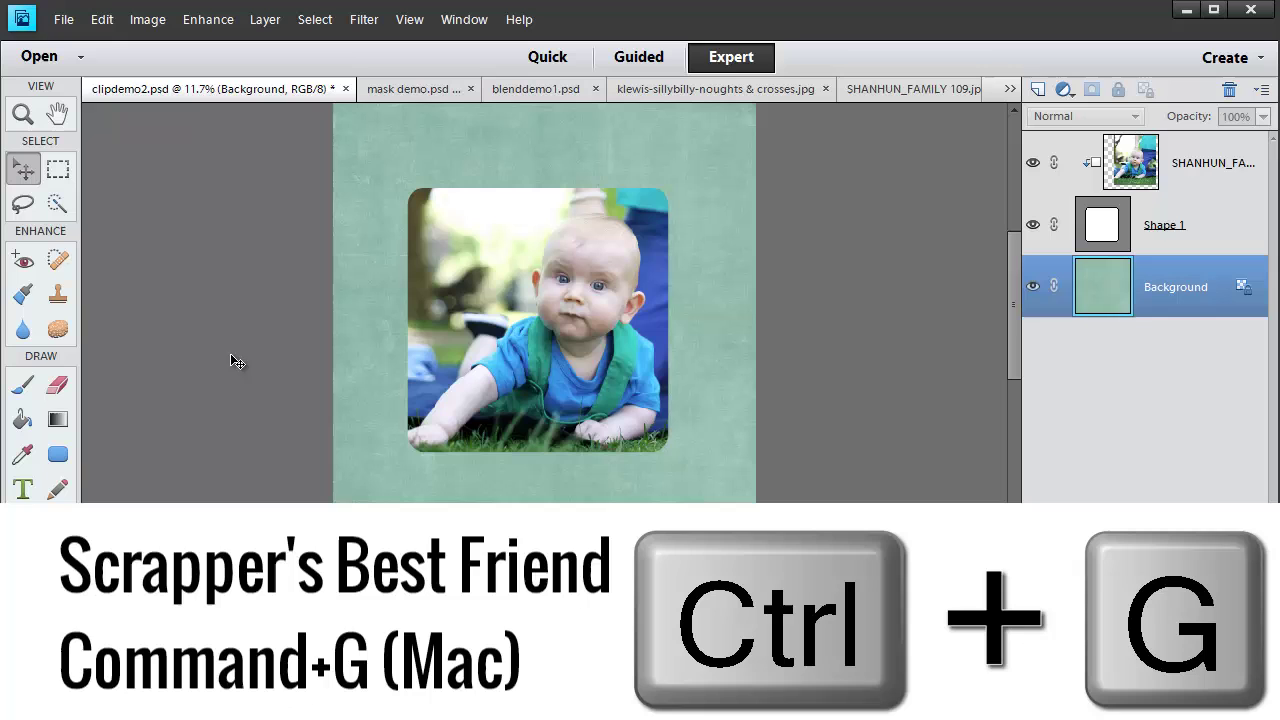
key("alt+comma")
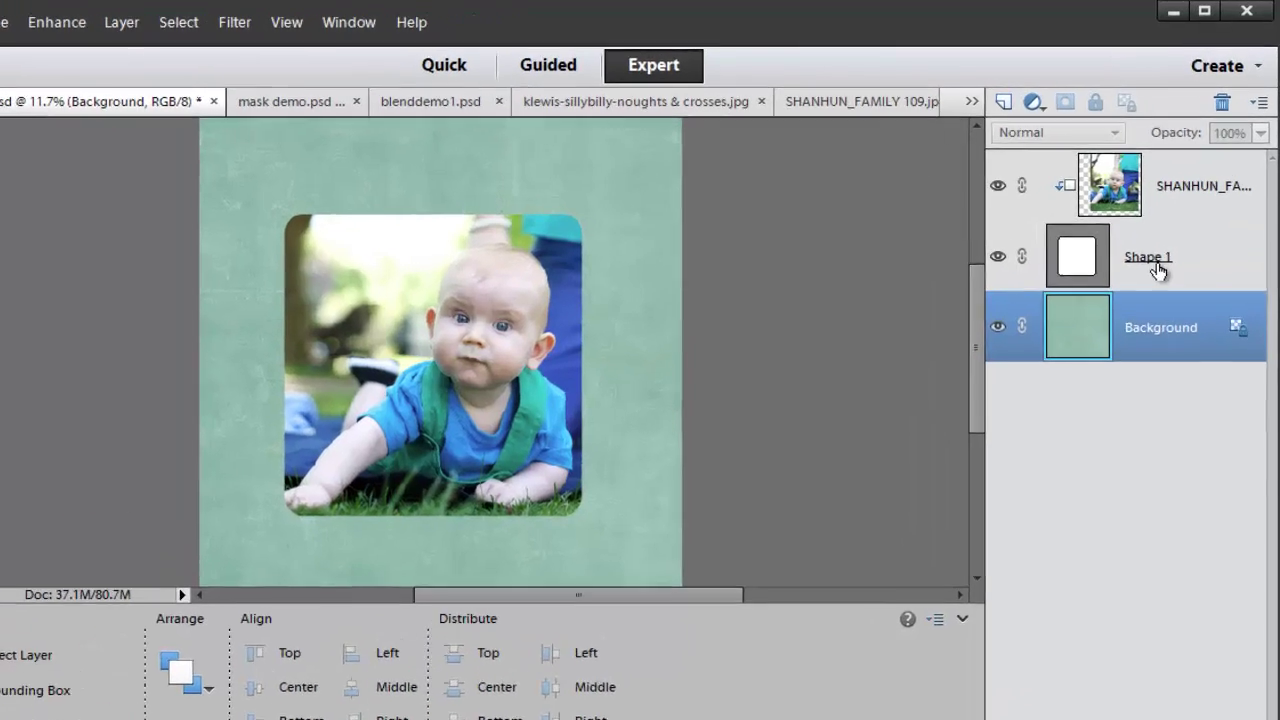
key("alt")
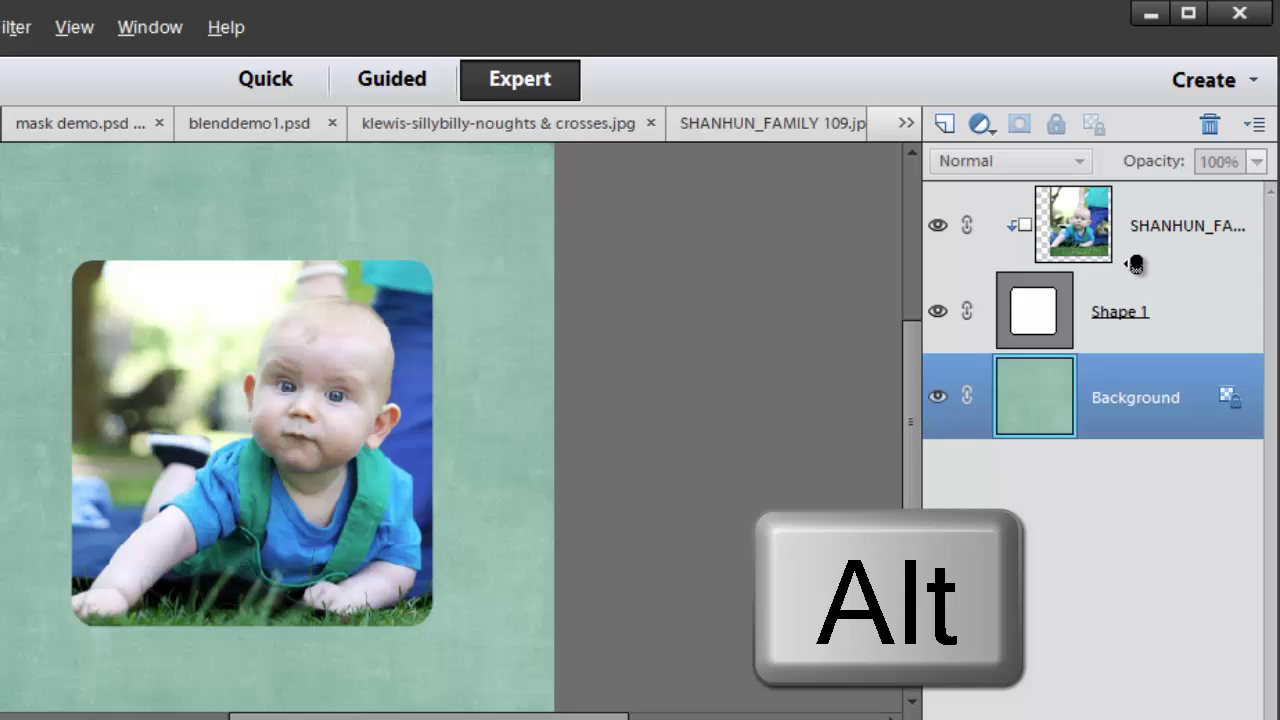
left_click(1138, 262, "alt")
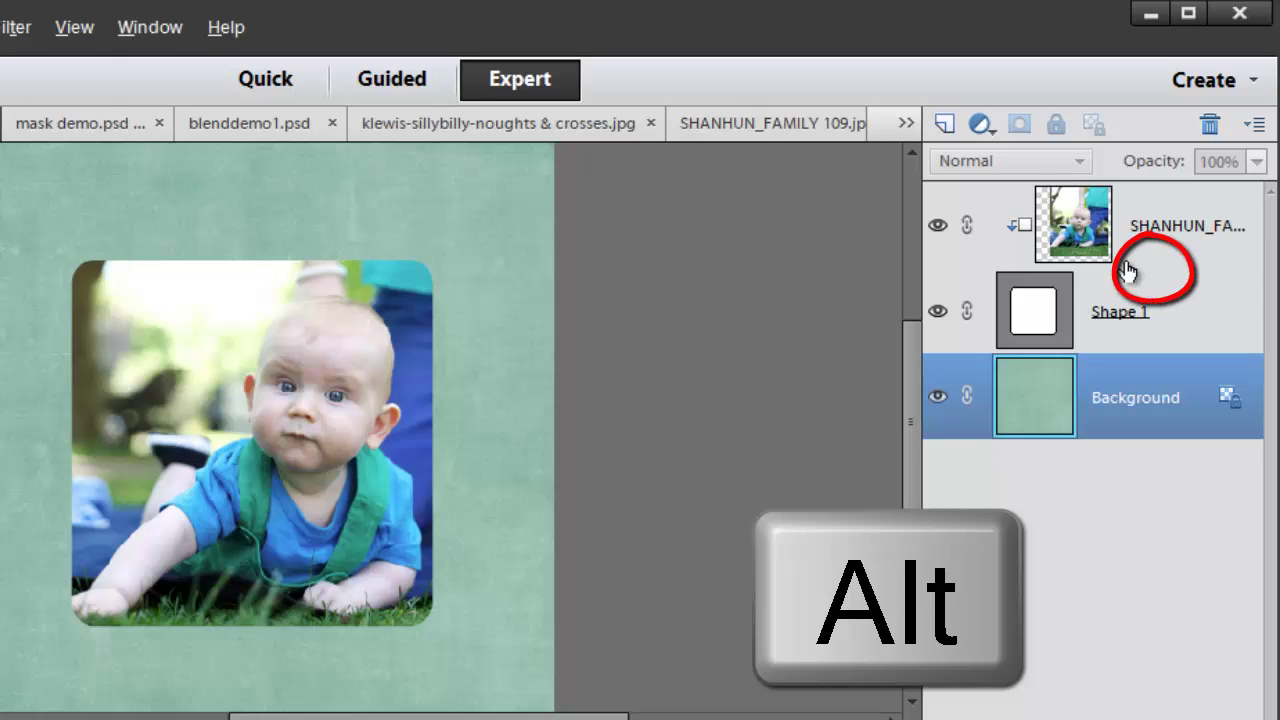
left_click(1142, 266, "alt")
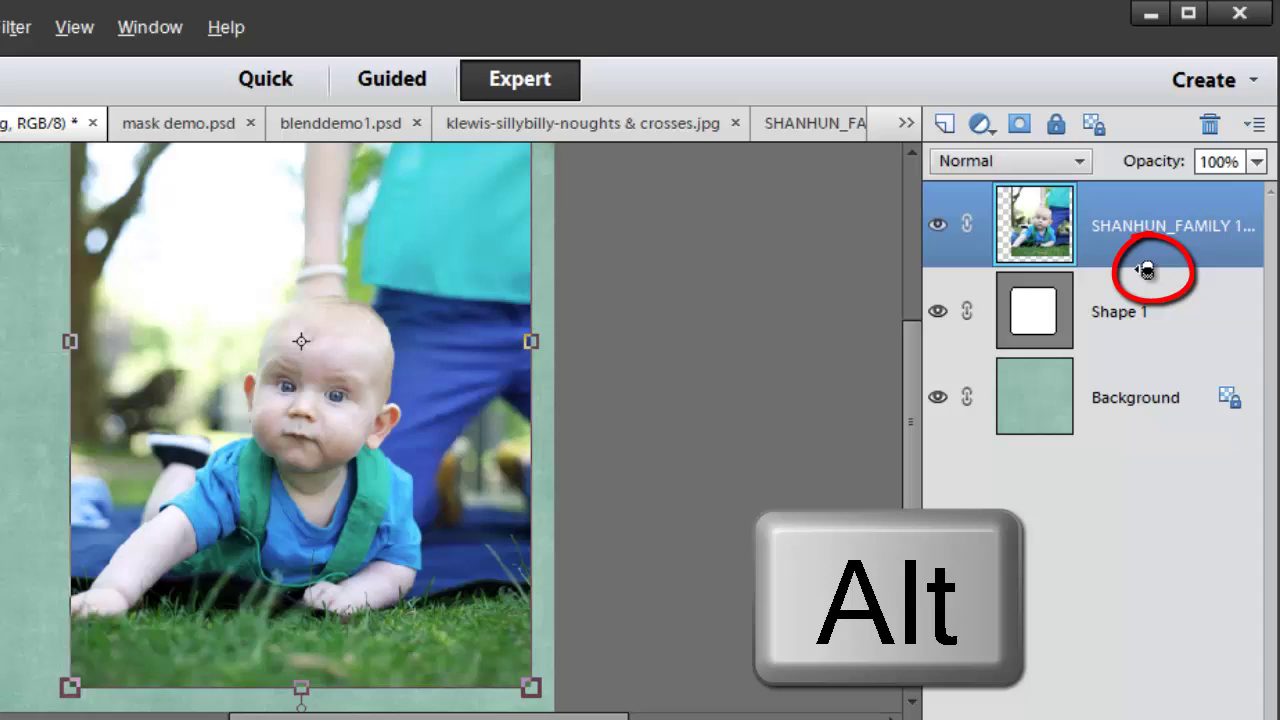
left_click(1146, 268, "alt")
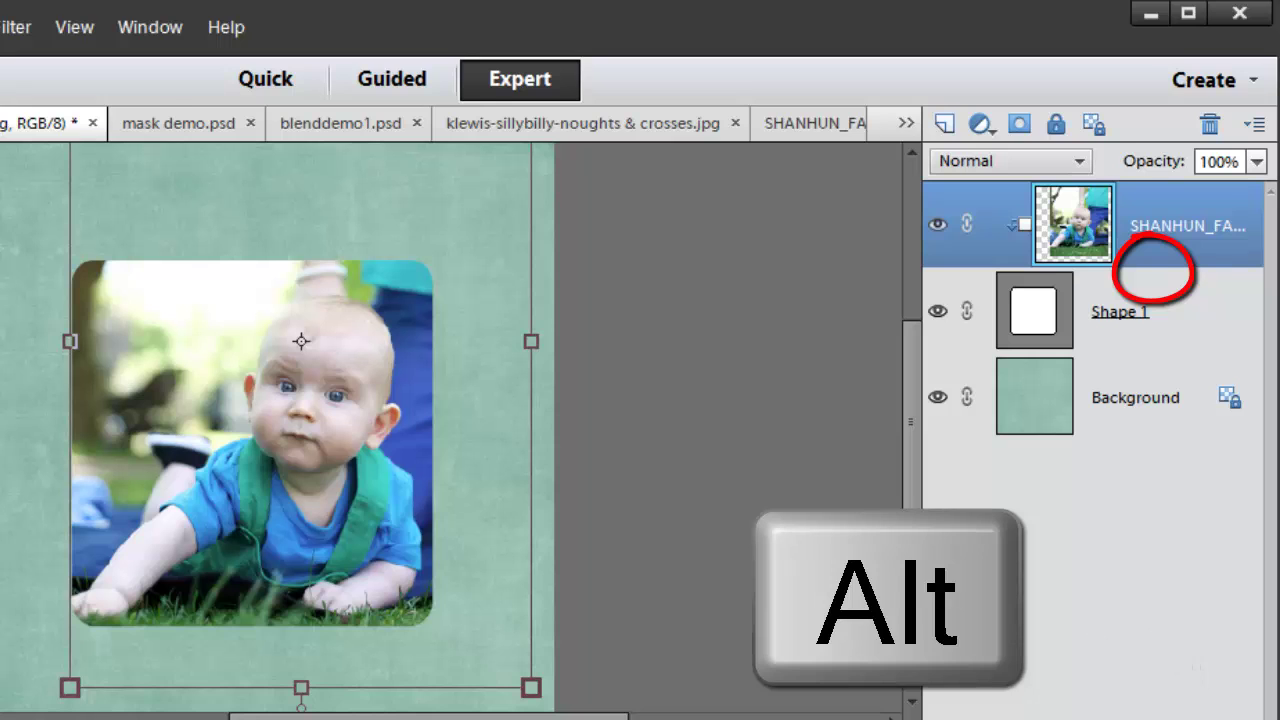
left_click(1140, 400)
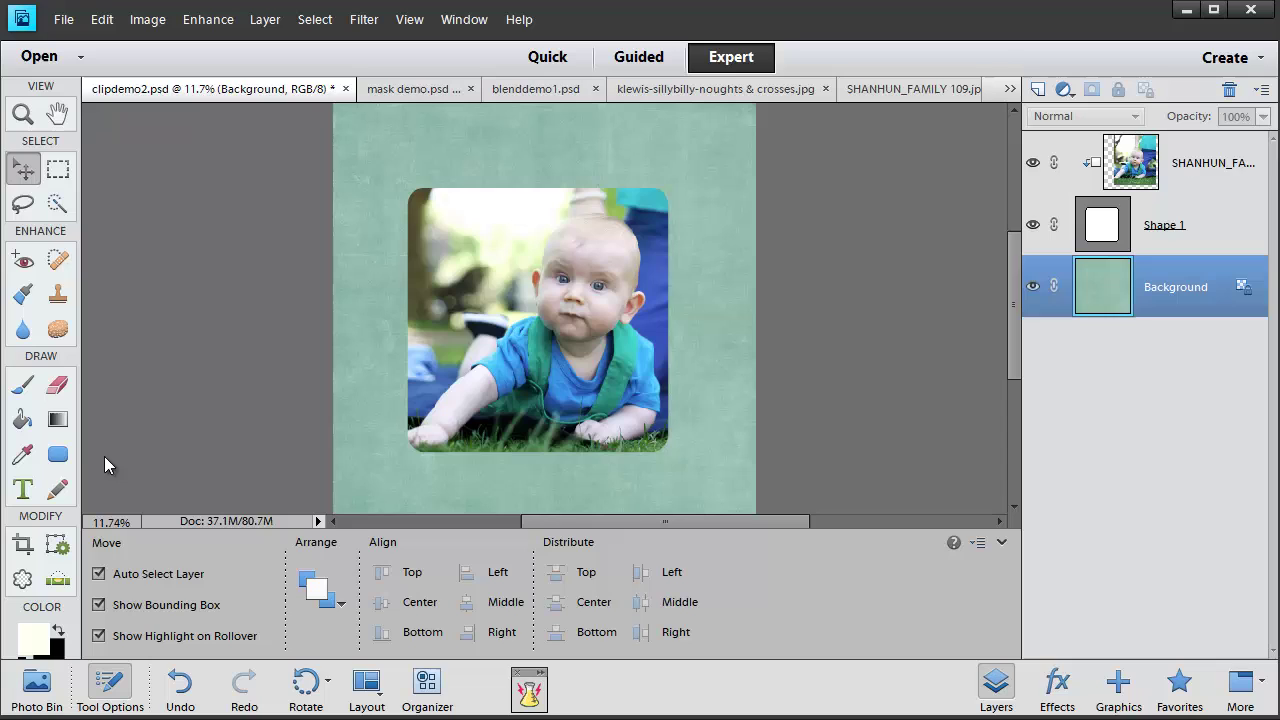
Draw a wide rounded-rectangle banner, Shape 2, below the framed photo
left_click(57, 454)
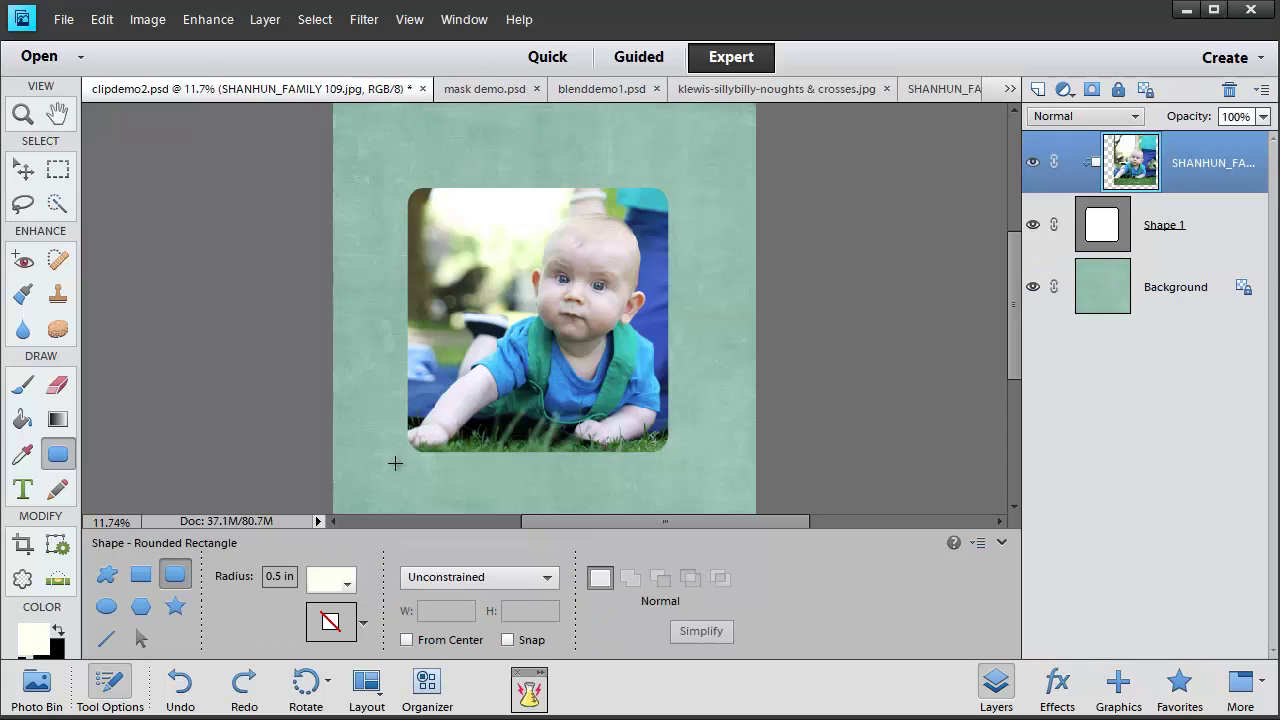
left_click(44, 173)
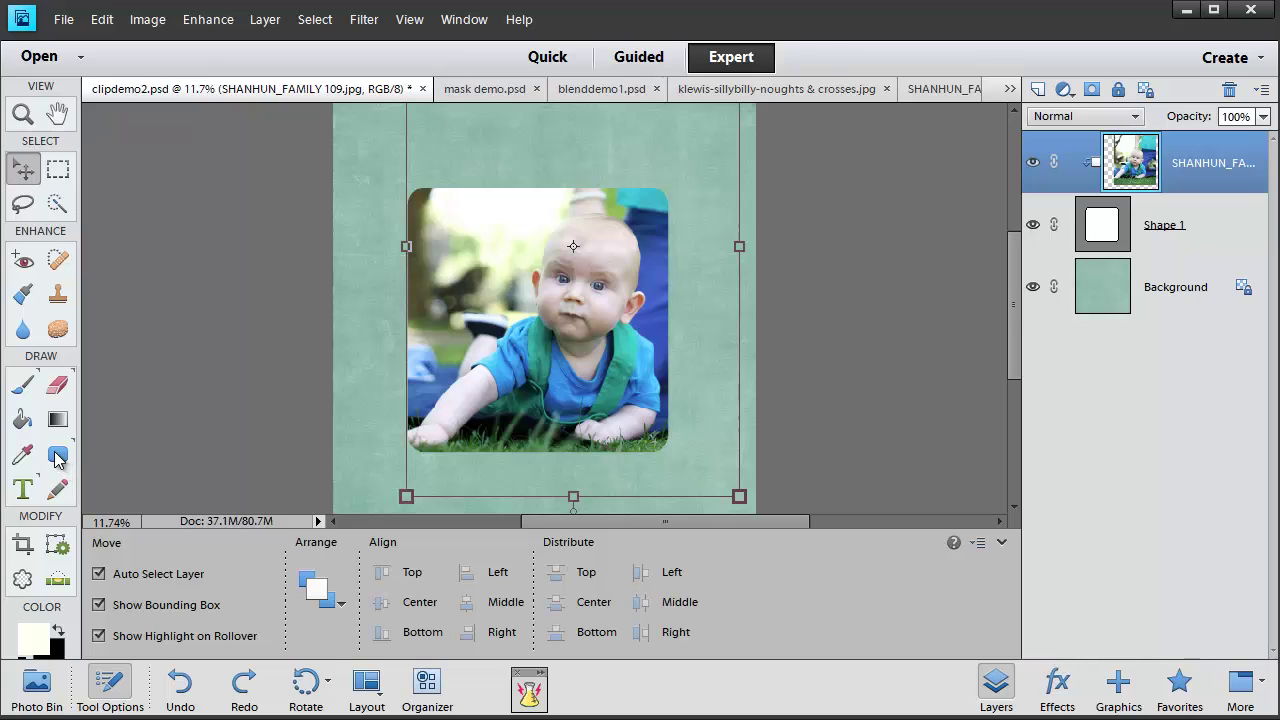
left_click(57, 455)
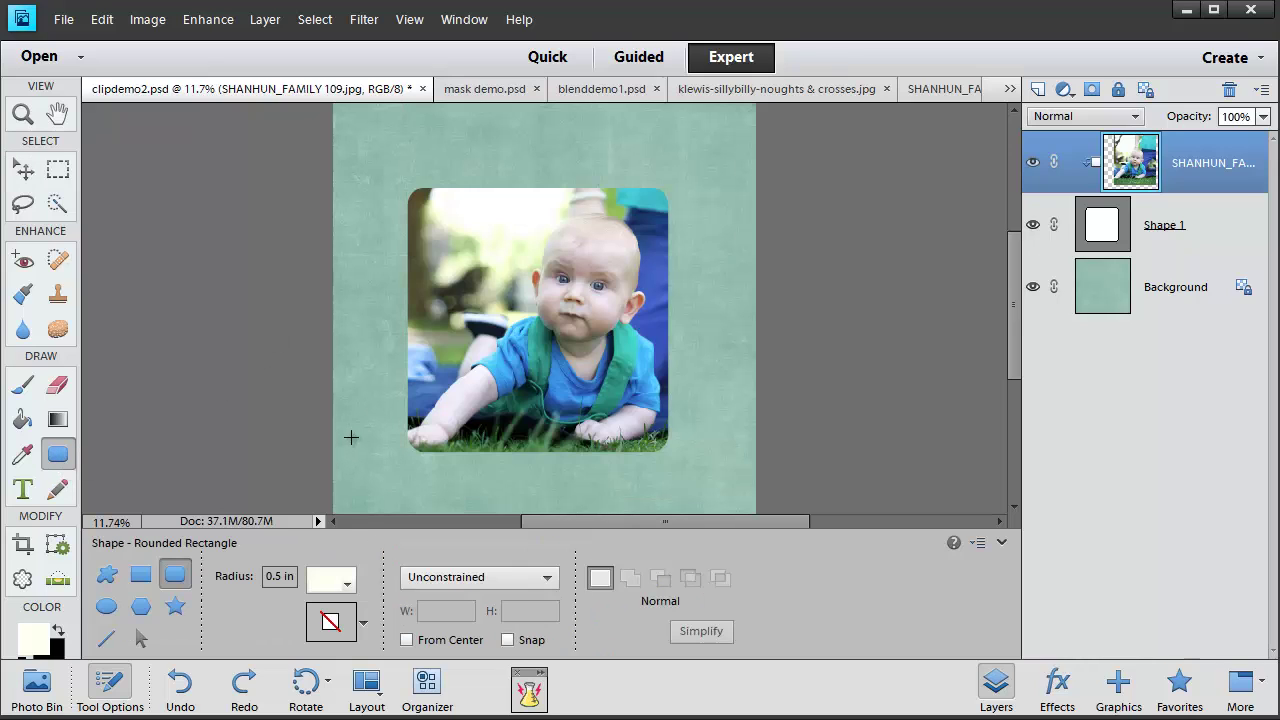
left_click_drag(351, 437, 730, 371)
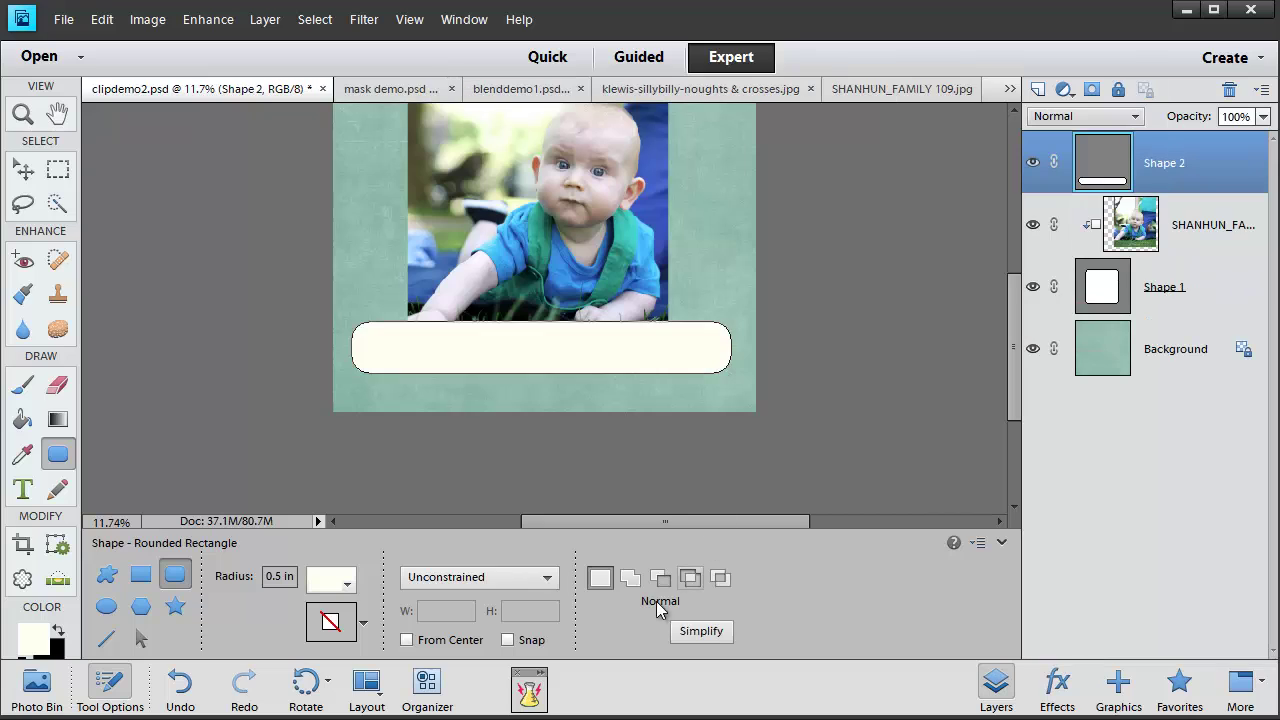
Add blenddemo1 from the Photo Bin as a layer, shift it left, and clip it to Shape 2
left_click(42, 706)
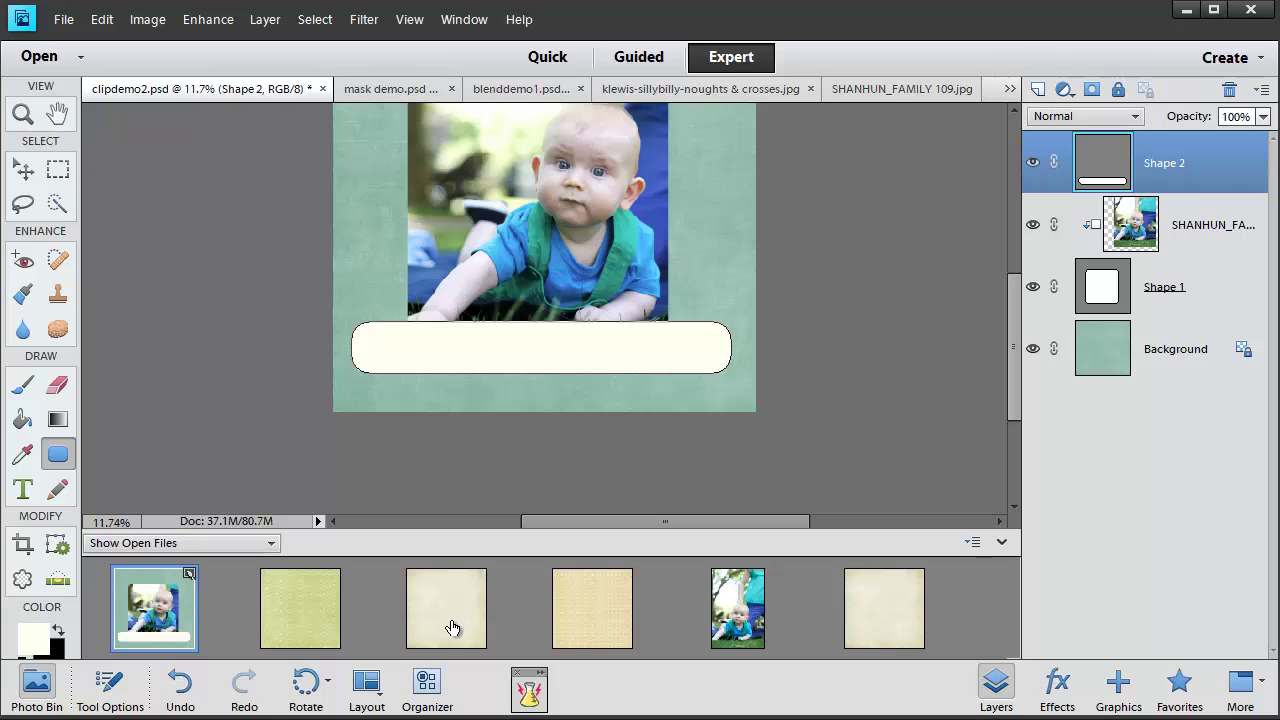
left_click_drag(453, 630, 414, 323)
key("v")
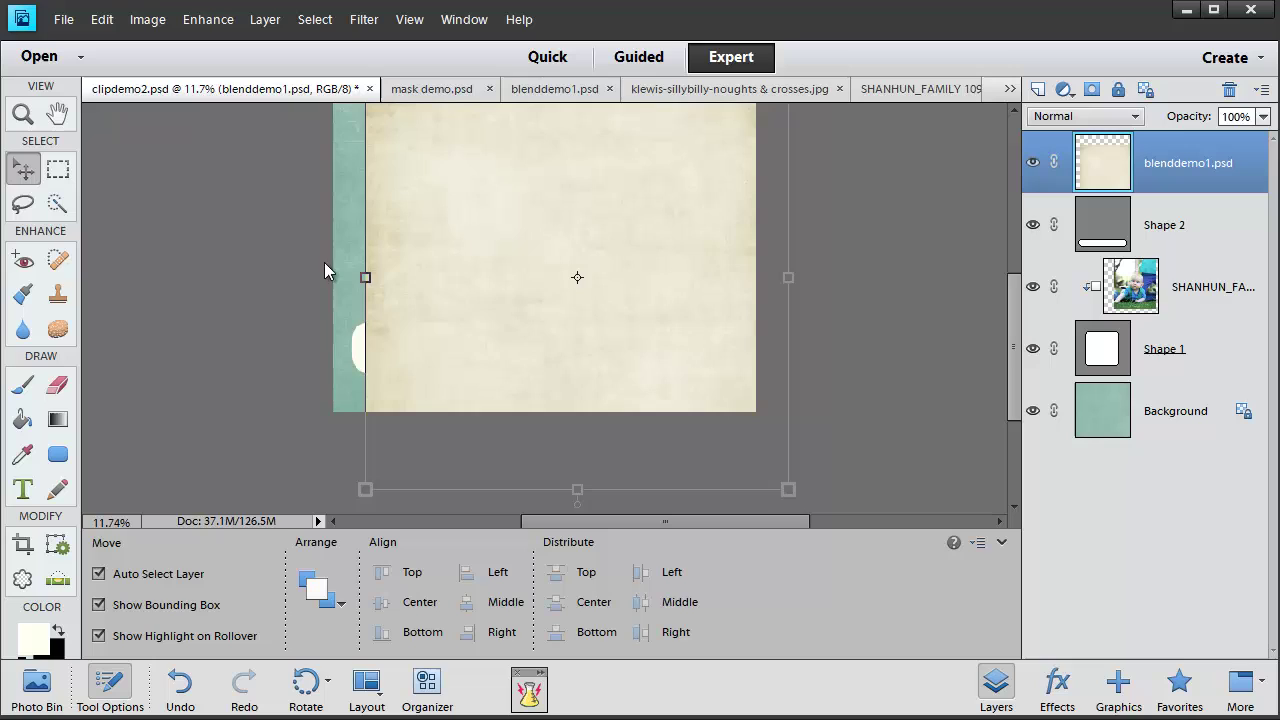
left_click_drag(546, 346, 514, 354)
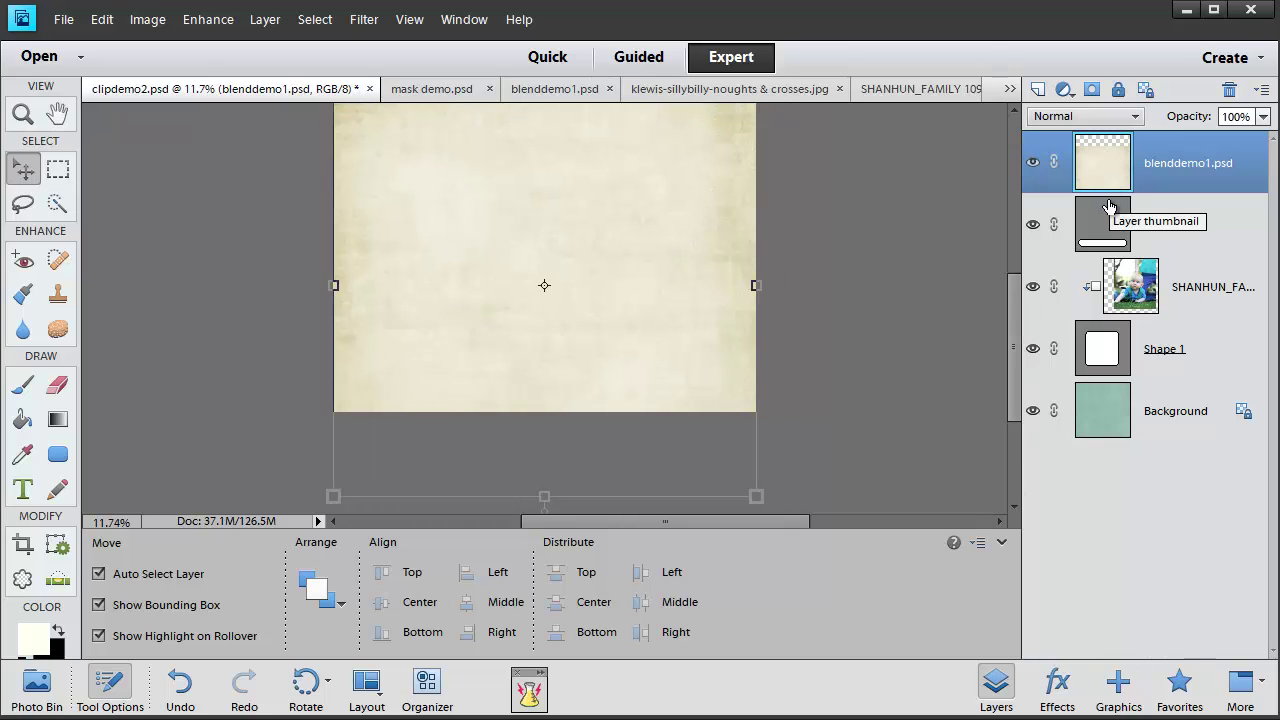
key("ctrl+g")
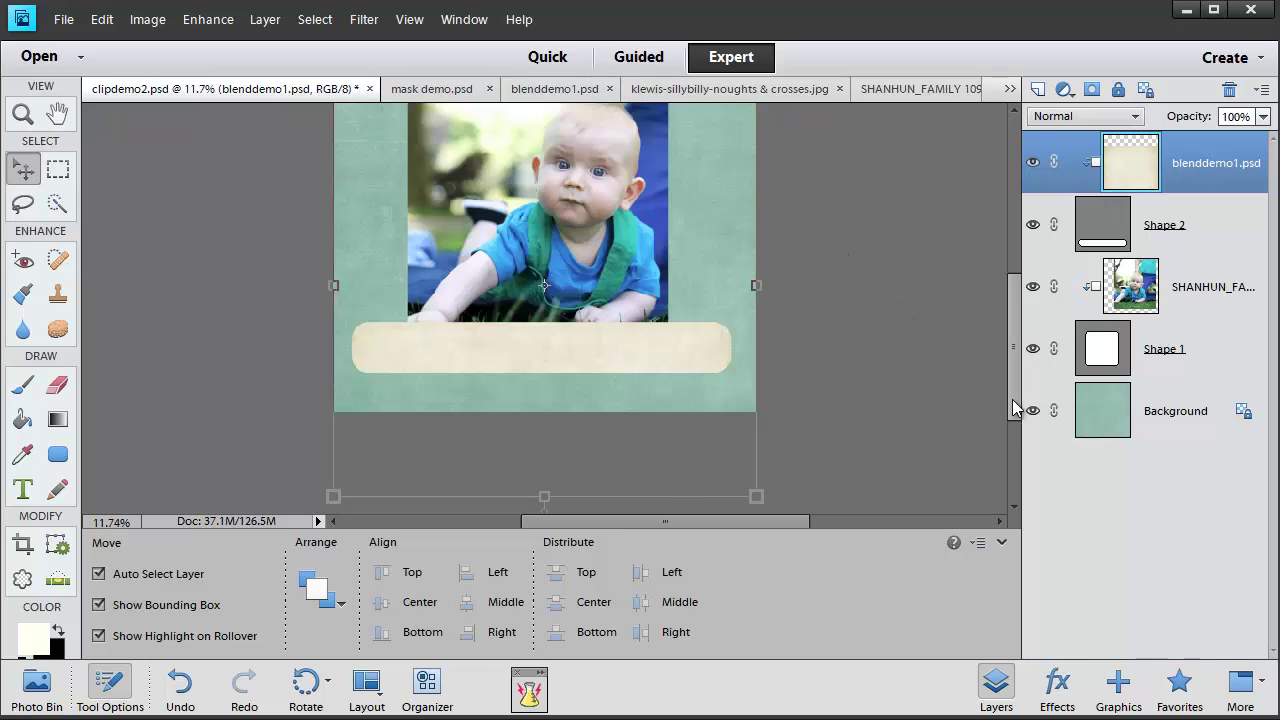
left_click_drag(1012, 399, 1015, 341)
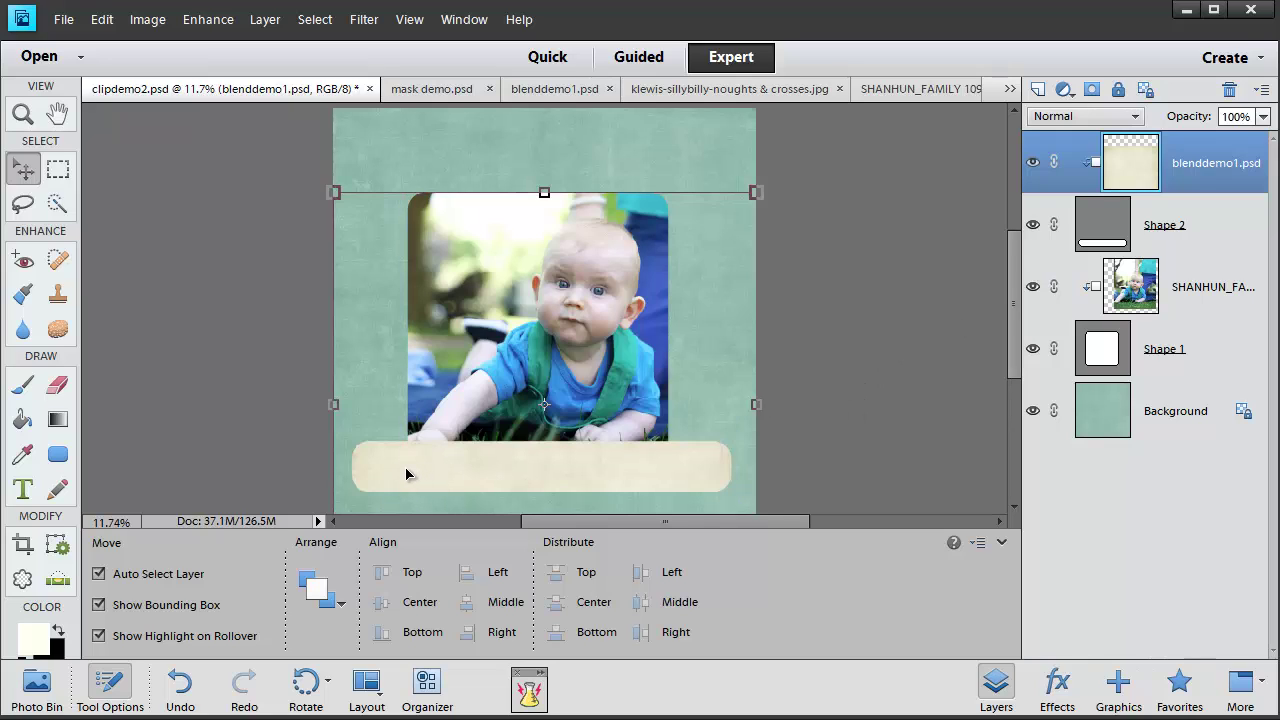
Nudge the blenddemo1.psd paper texture inside the banner, then link it with Shape 2
scroll(360, 458, "down", 3)
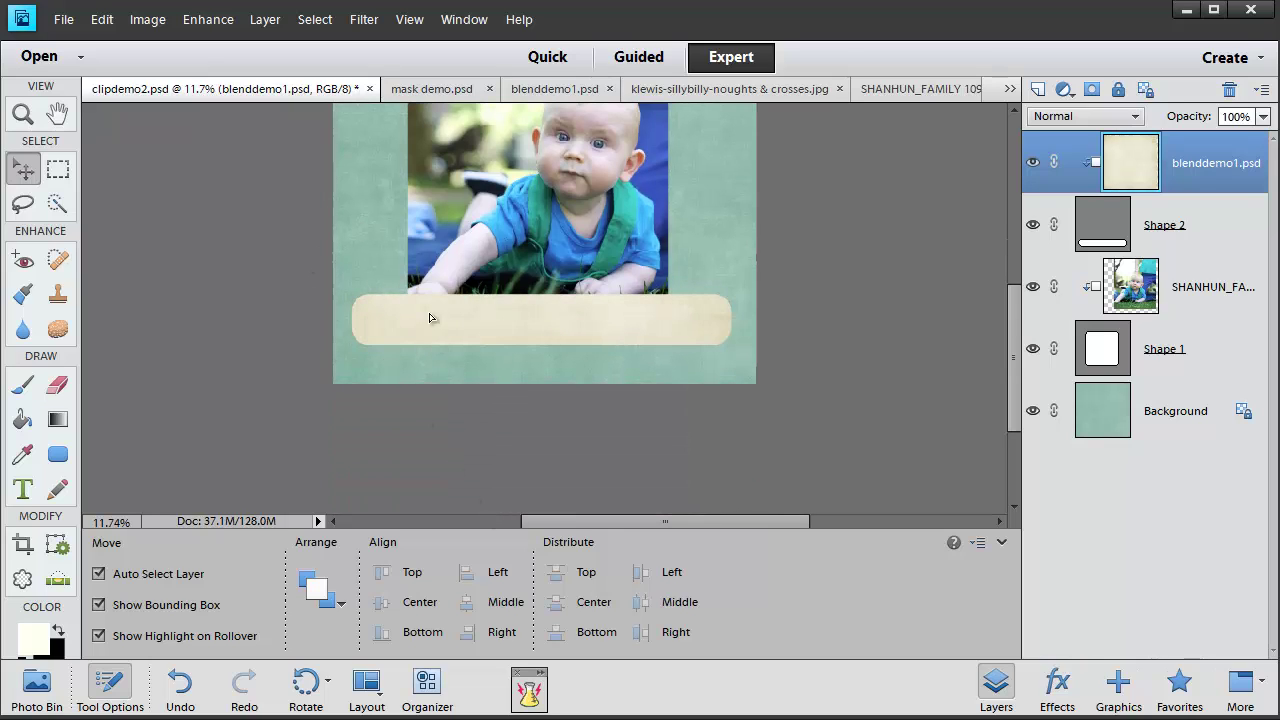
left_click_drag(429, 317, 423, 343)
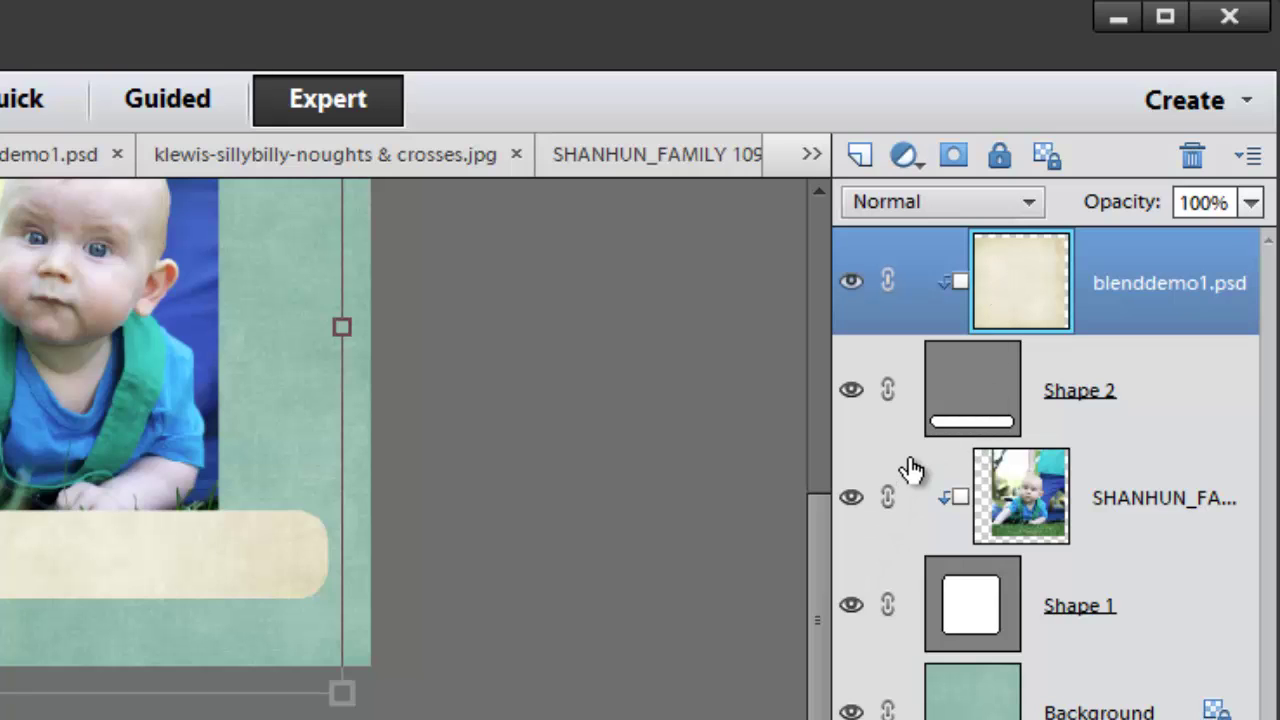
left_click(983, 408, "shift")
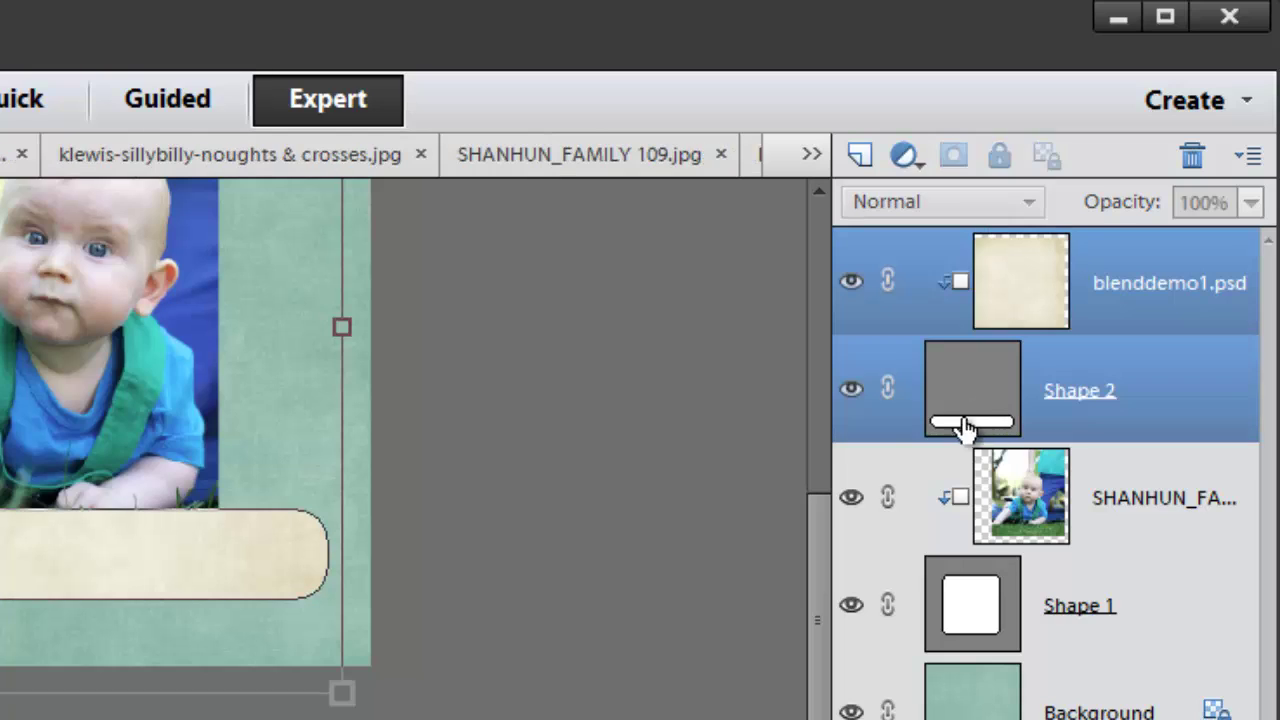
left_click(888, 390)
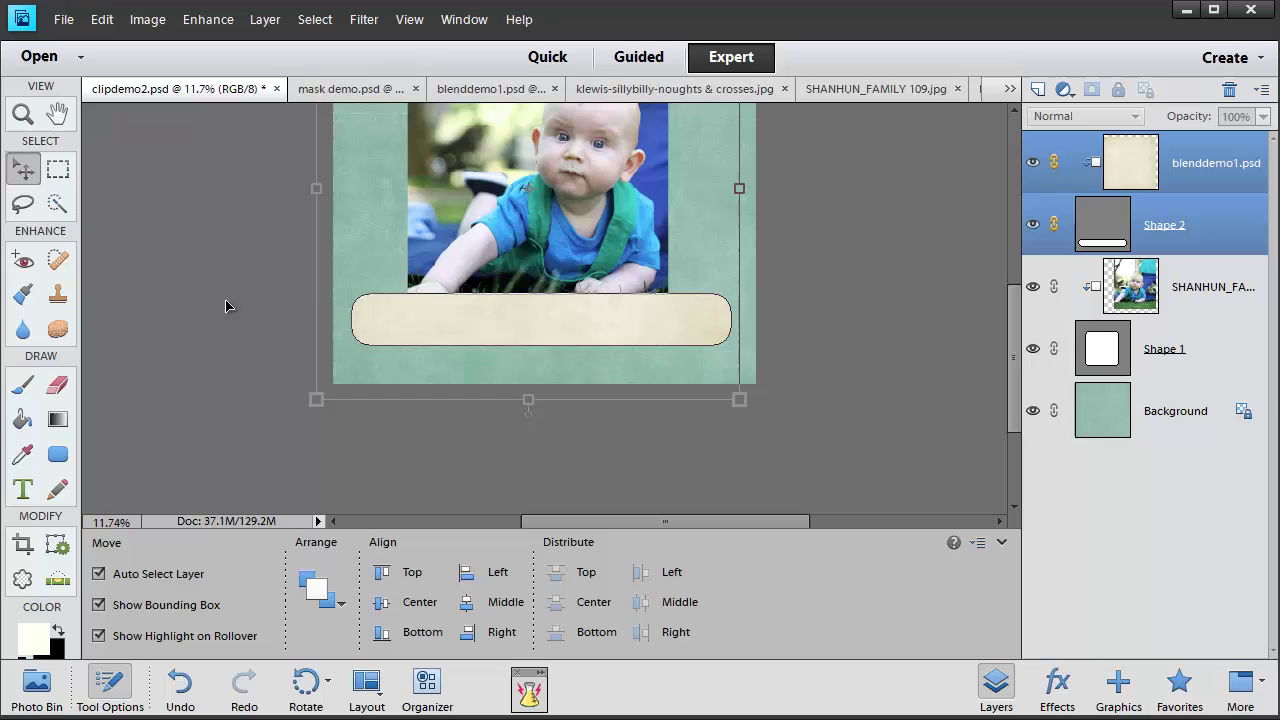
Slide the linked paper banner right and stack its layers below Shape 1
left_click(277, 303)
left_click_drag(399, 321, 467, 310)
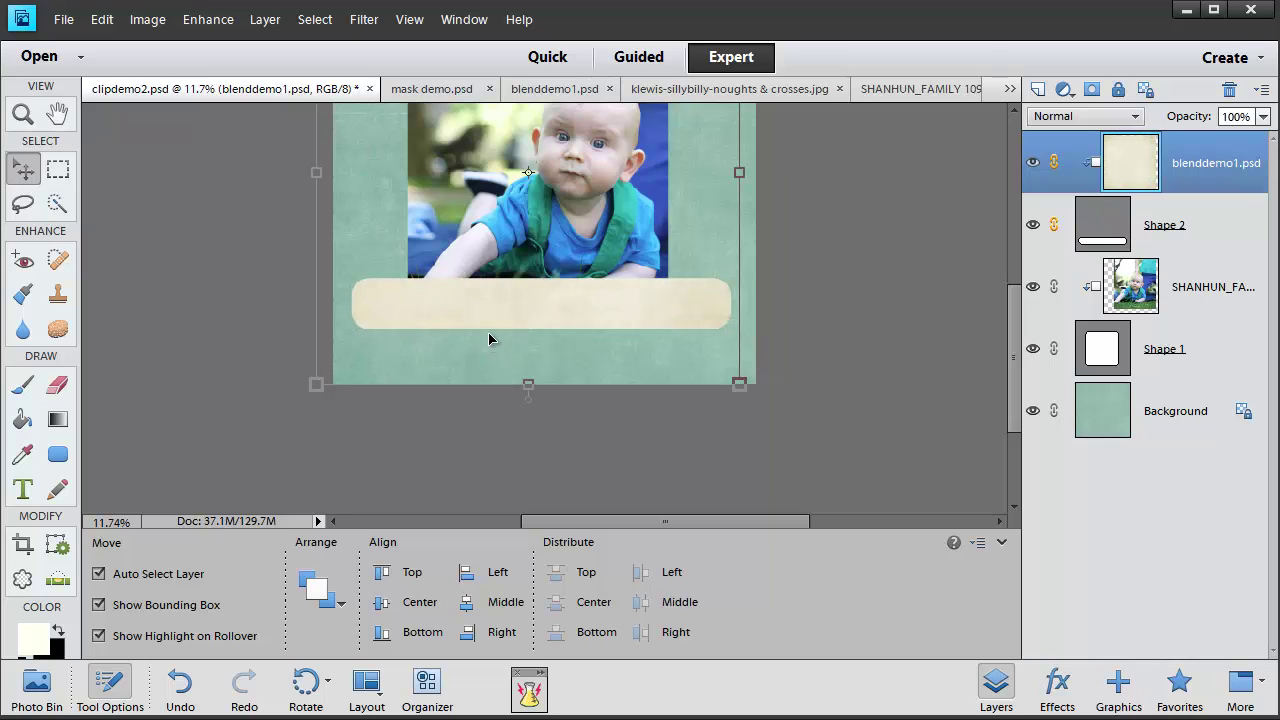
left_click(1207, 239, "shift")
left_click_drag(1090, 232, 1075, 380)
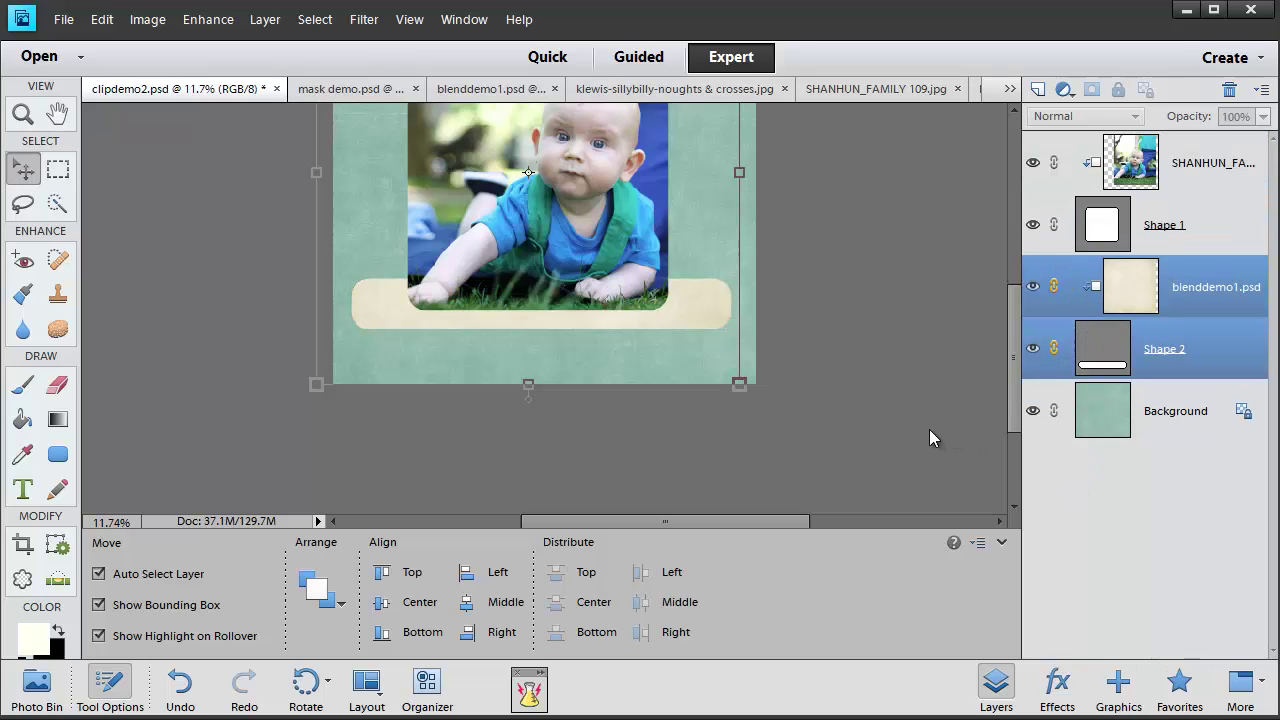
left_click(680, 361)
Link the SHANHUN photo layer with Shape 1 and move them over the banner's right end
left_click(656, 287)
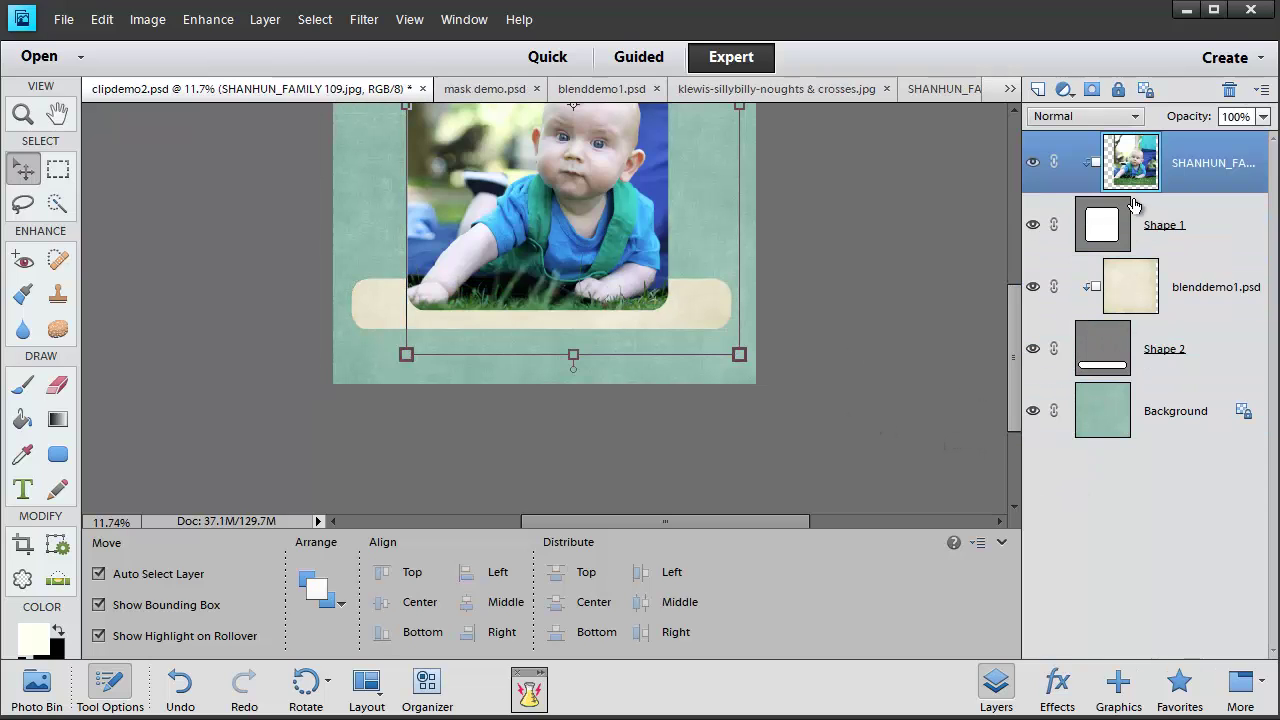
left_click_drag(1014, 345, 1013, 310)
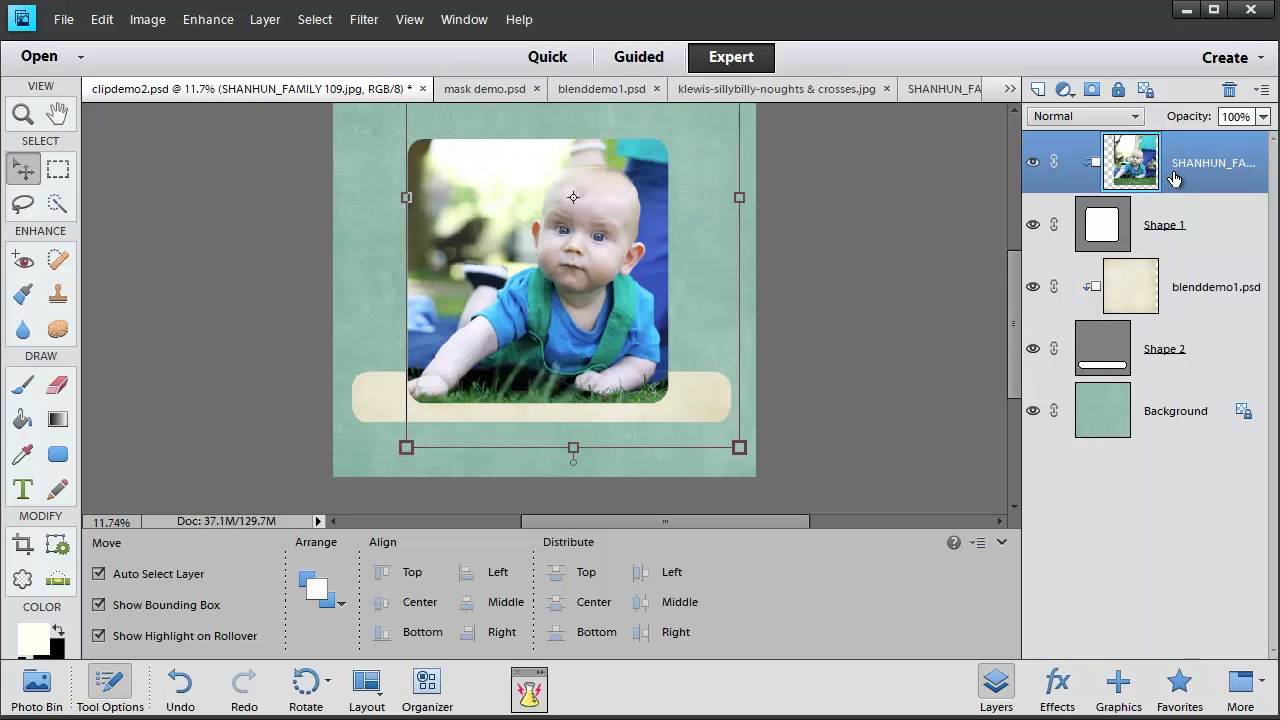
left_click(1210, 236, "shift")
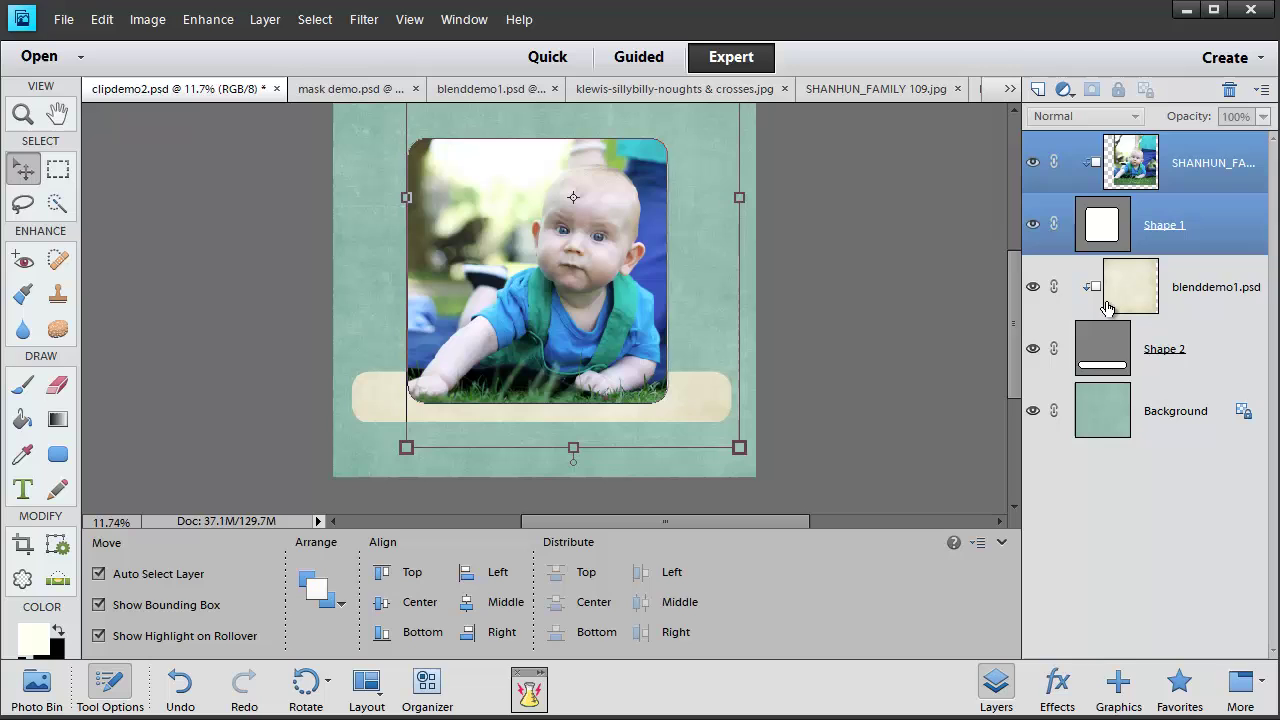
left_click(1054, 226)
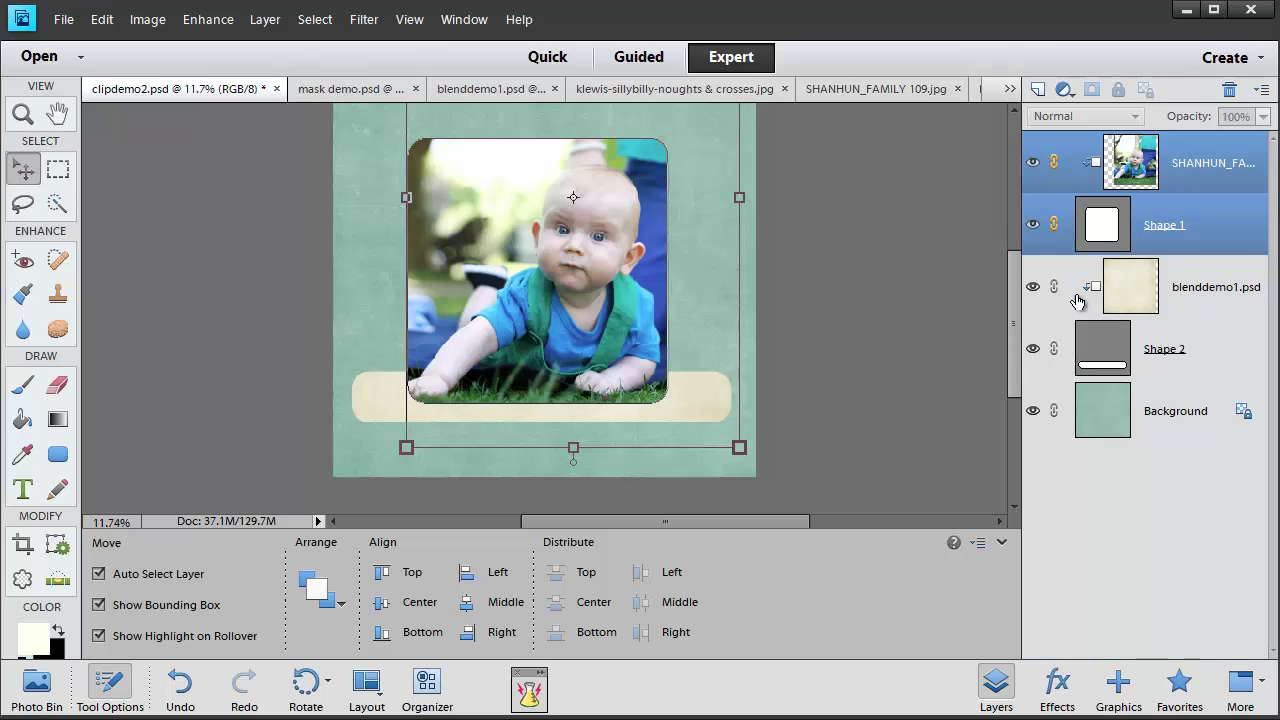
mouse_move(535, 276)
left_mouse_down()
mouse_move(543, 249)
mouse_move(535, 262)
left_mouse_up()
left_click(866, 409)
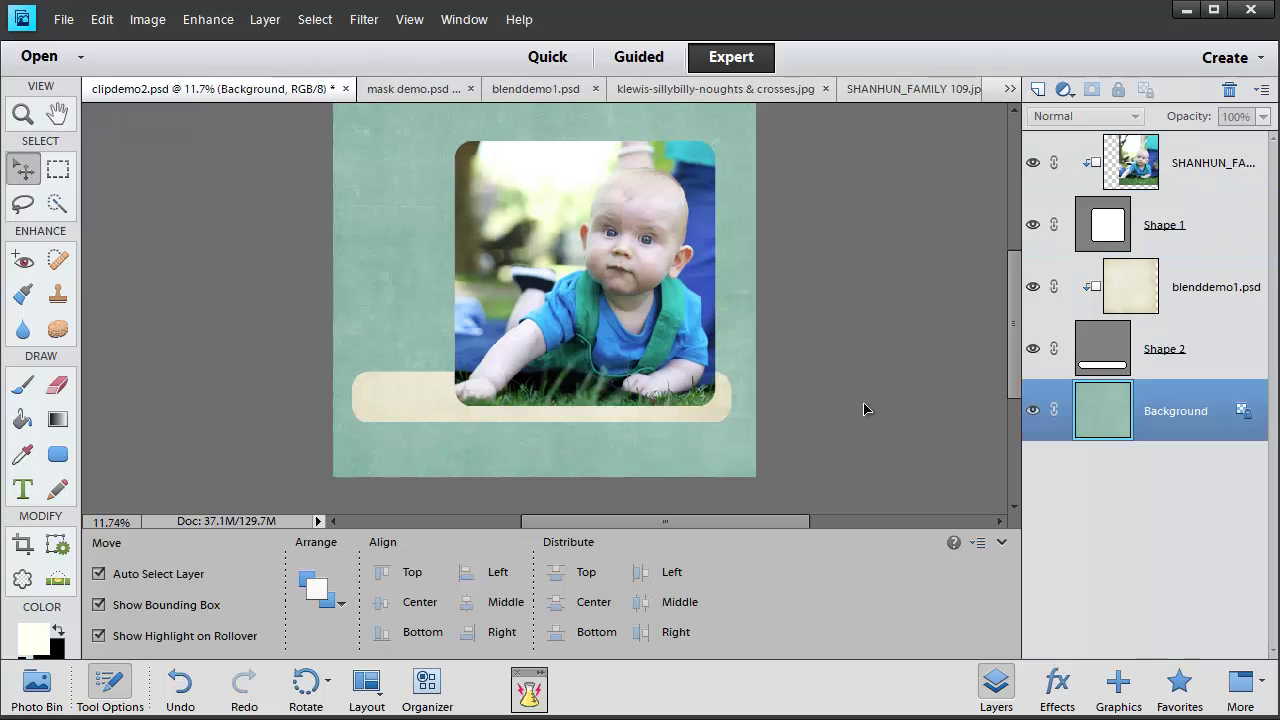
Zoom out slightly and save the layout to clipdemo2.psd
scroll(866, 409, "down", 1)
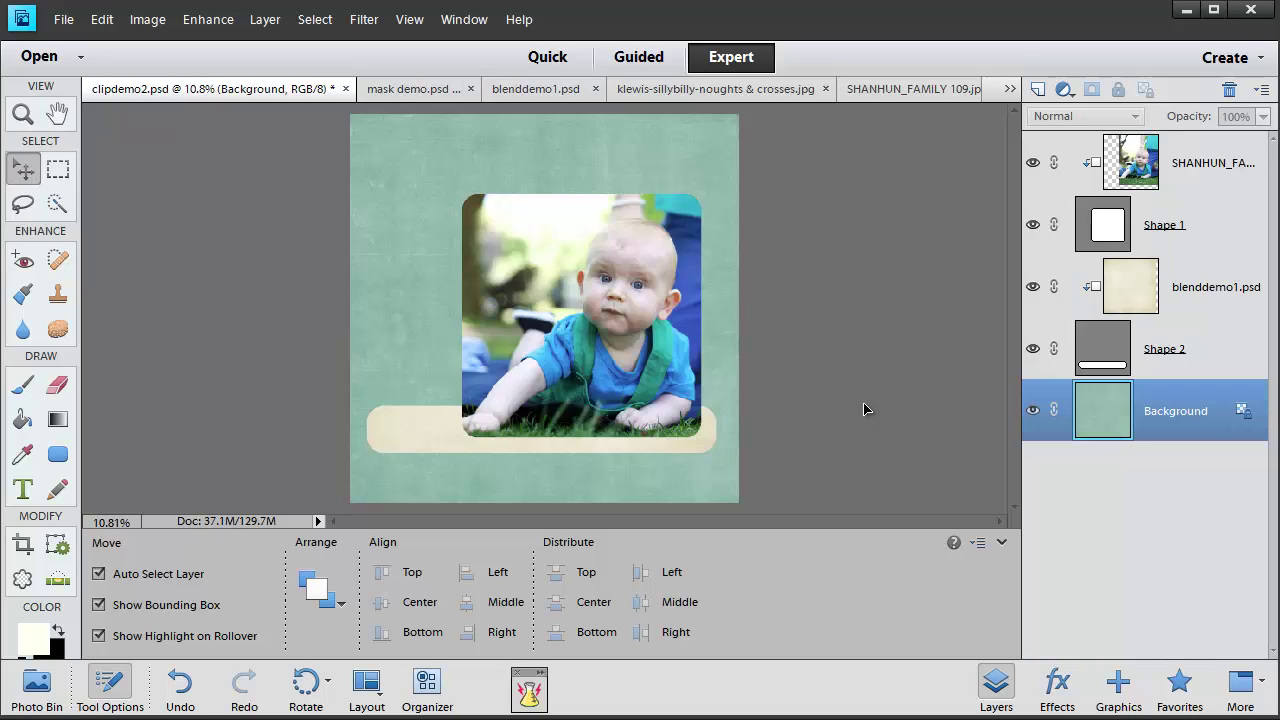
key("ctrl+s")
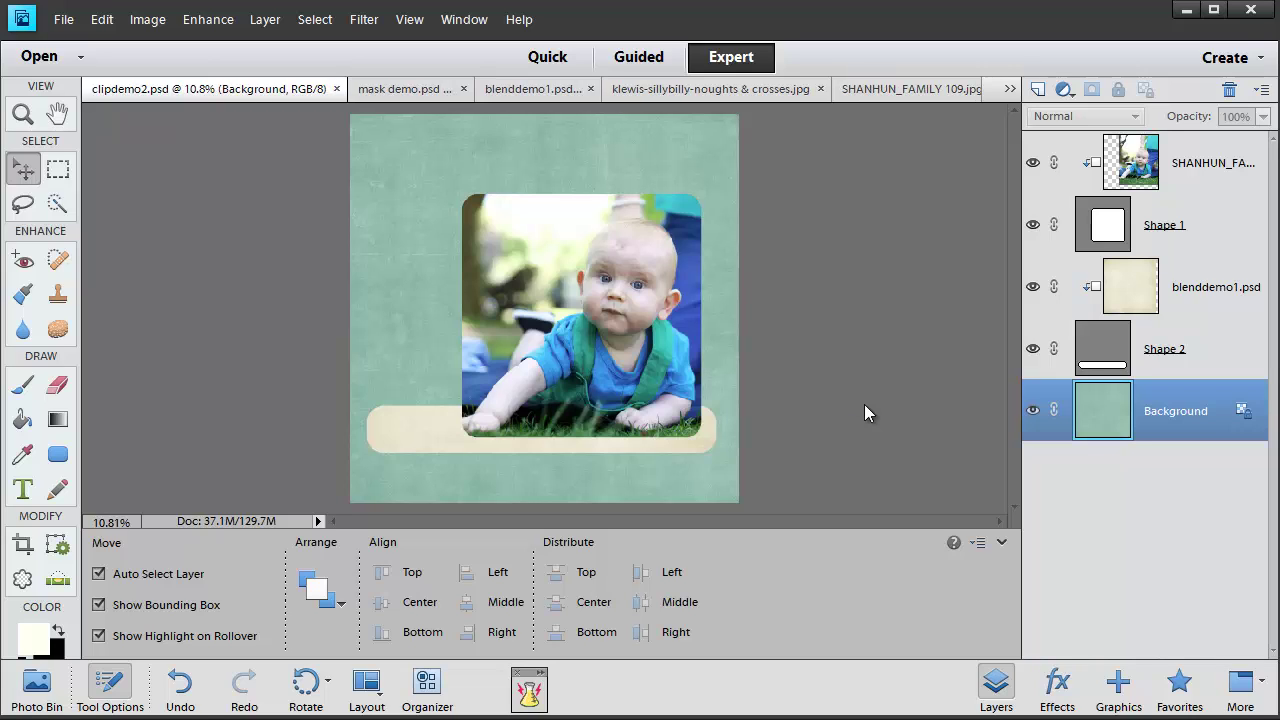